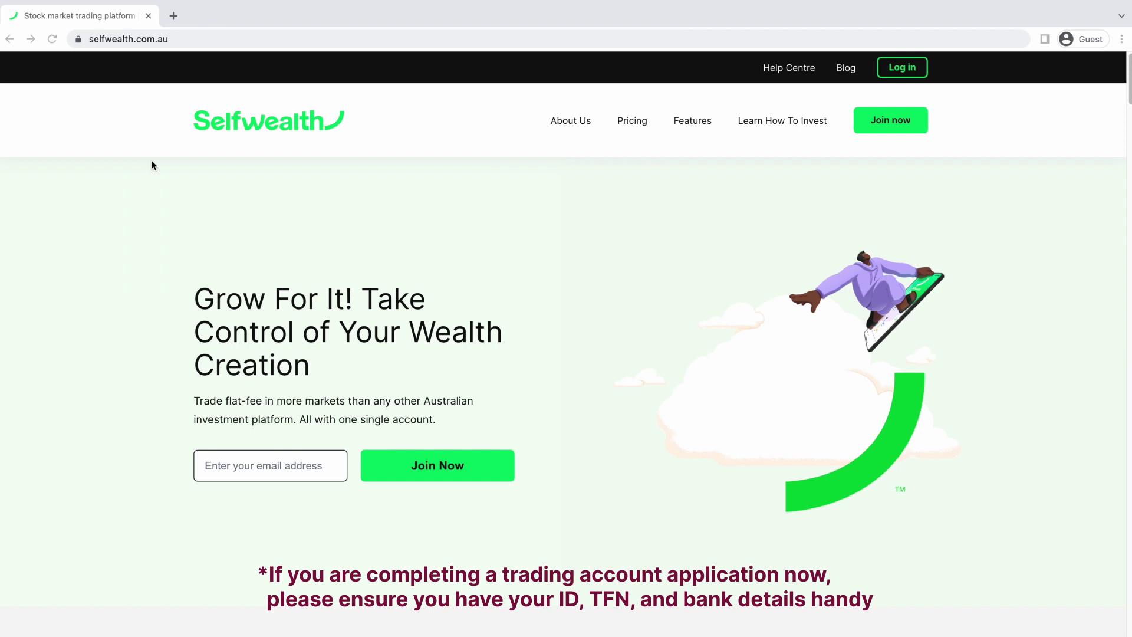
# Step: Sign up for a free Selfwealth account with the pasted e-mail and a password, accepting the FSG and terms
pyautogui.click(901, 124)
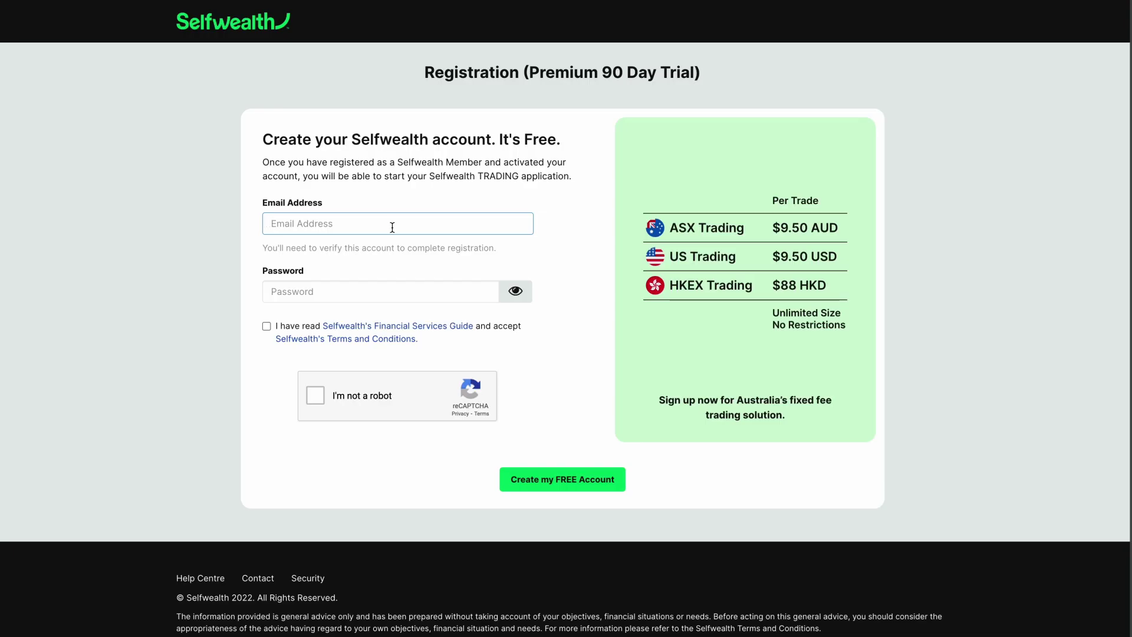
pyautogui.hotkey('ctrl', 'v')
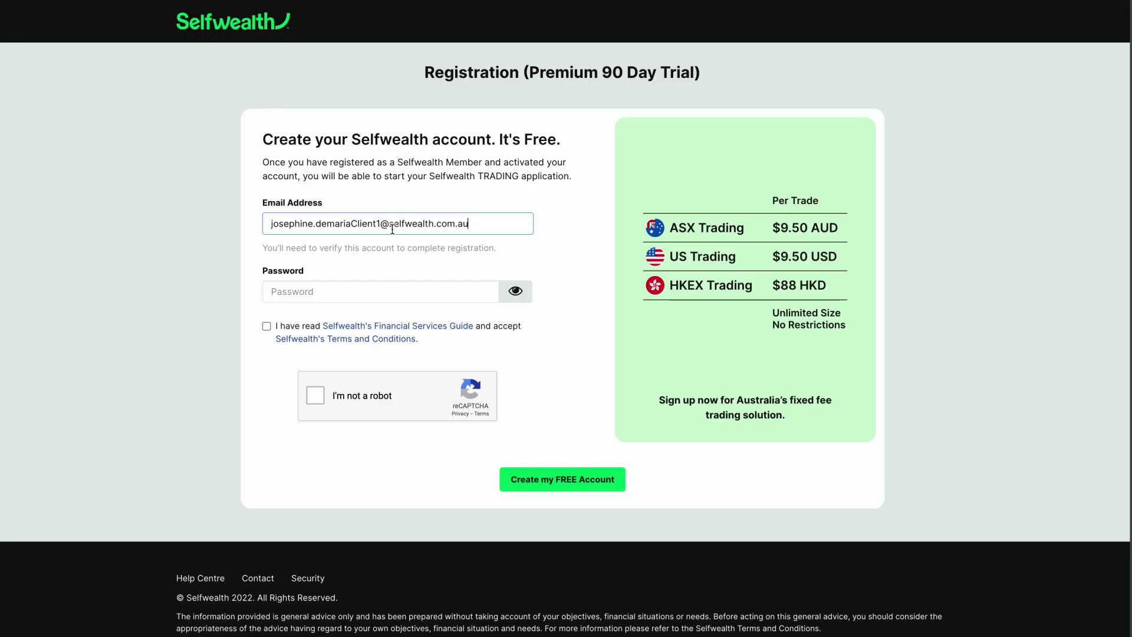
pyautogui.click(375, 289)
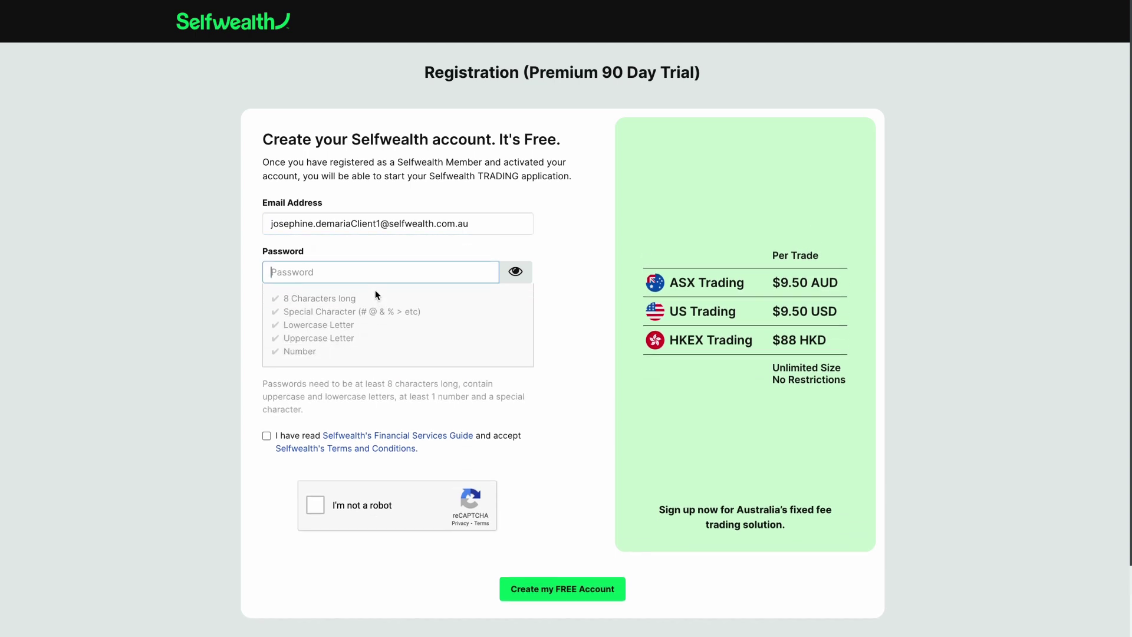
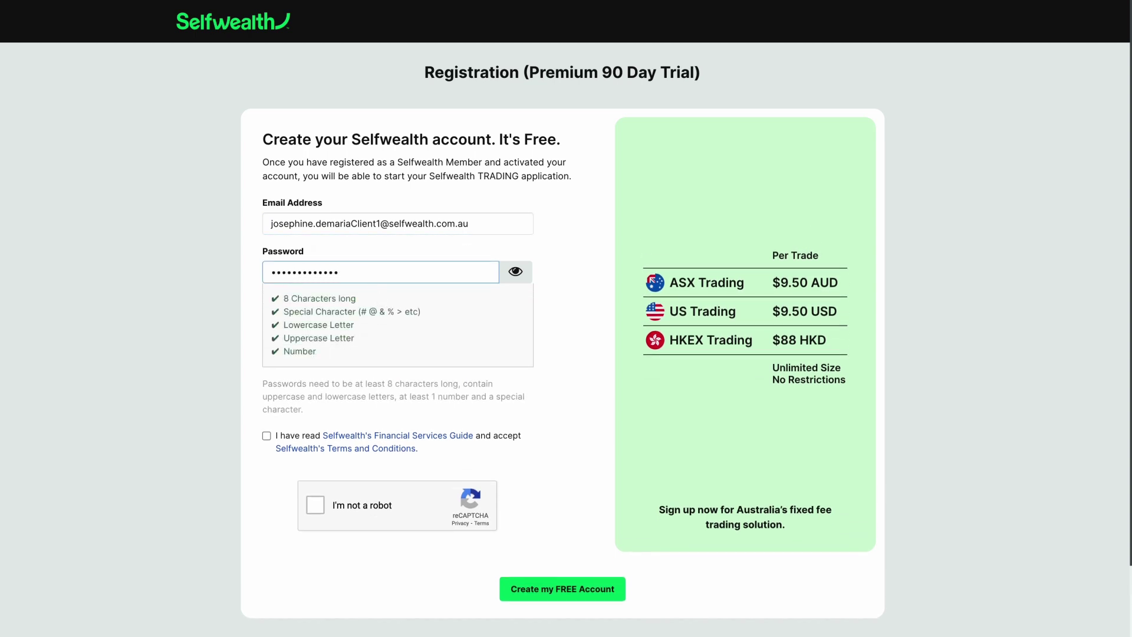
pyautogui.click(267, 437)
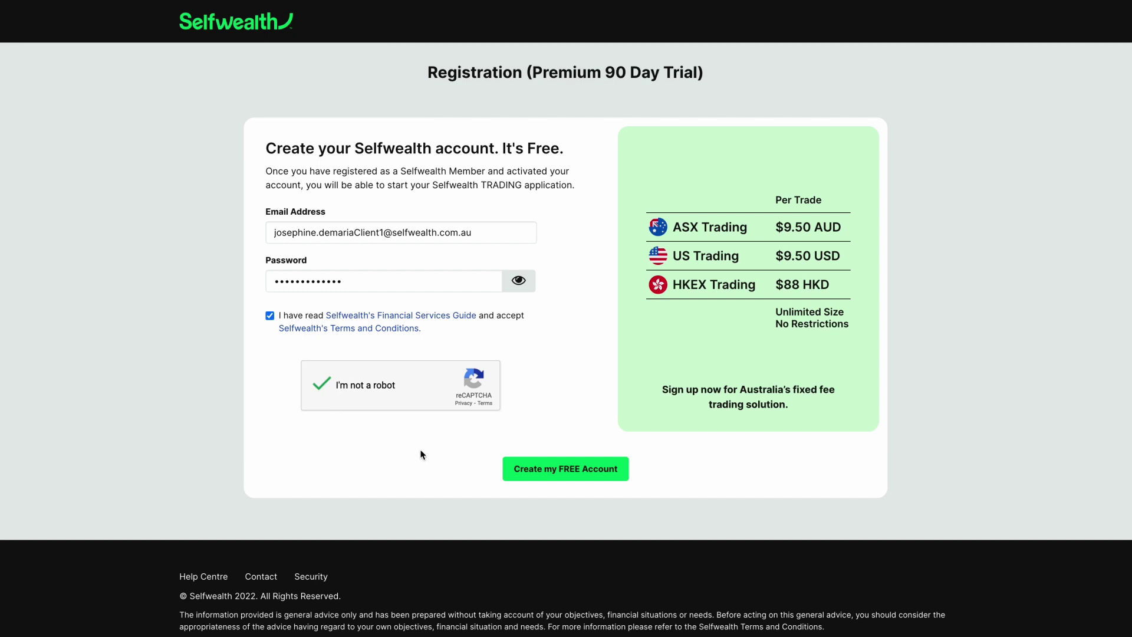
pyautogui.click(592, 470)
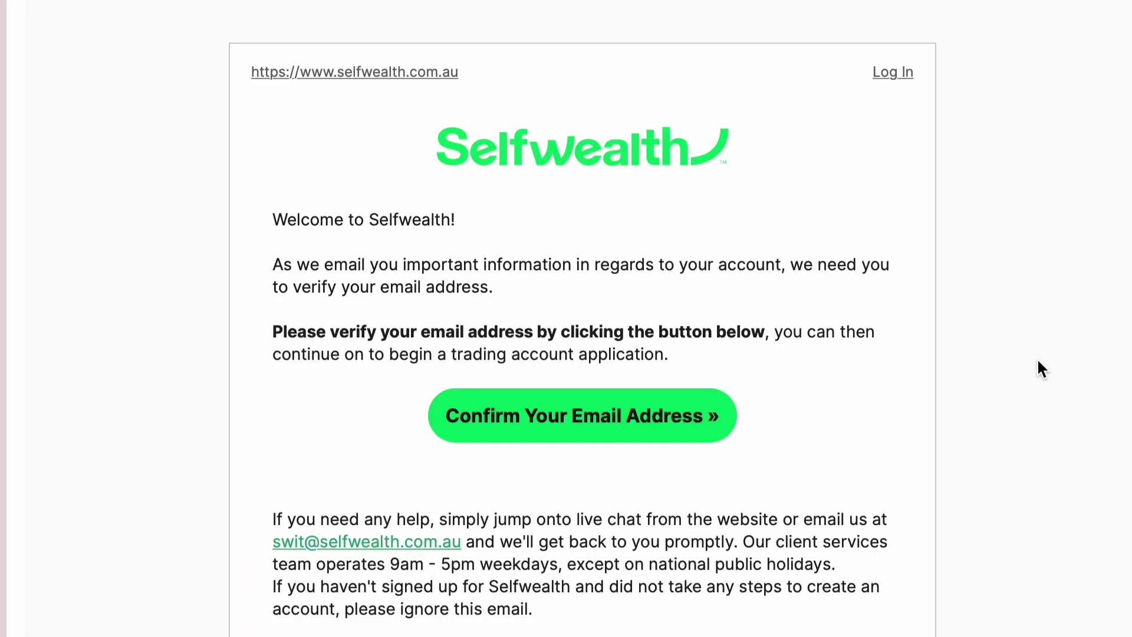
# Step: Confirm the e-mail address from the Selfwealth welcome email
pyautogui.click(677, 434)
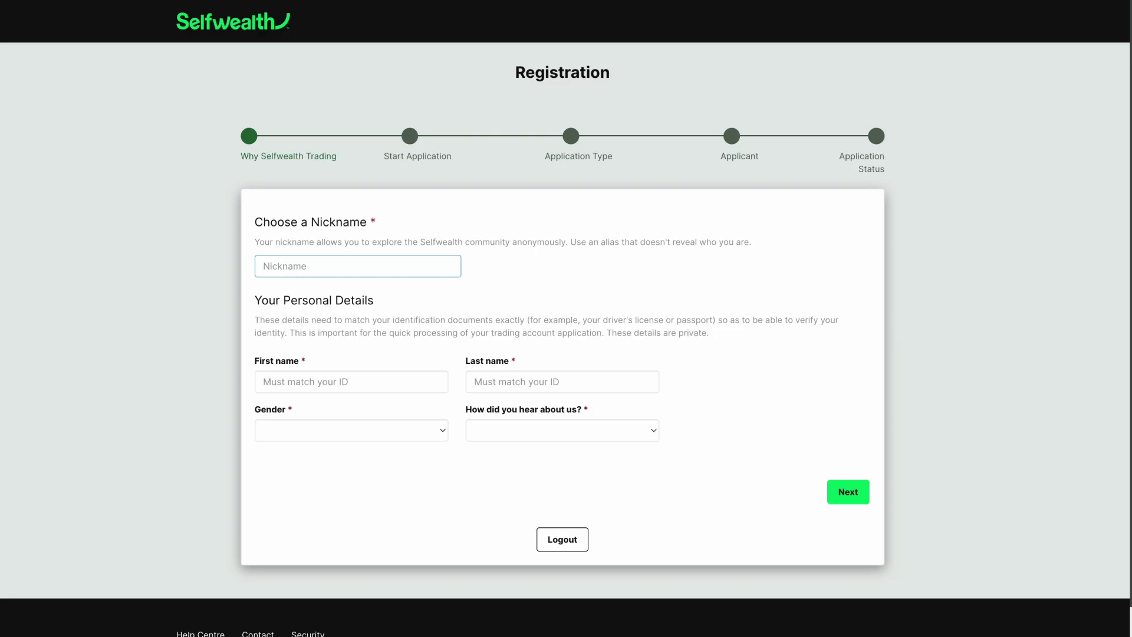
# Step: Enter a nickname and the applicant's first and last name, choose Female and Invited by a Friend, then continue
pyautogui.write('Tutorial01')
pyautogui.click(289, 389)
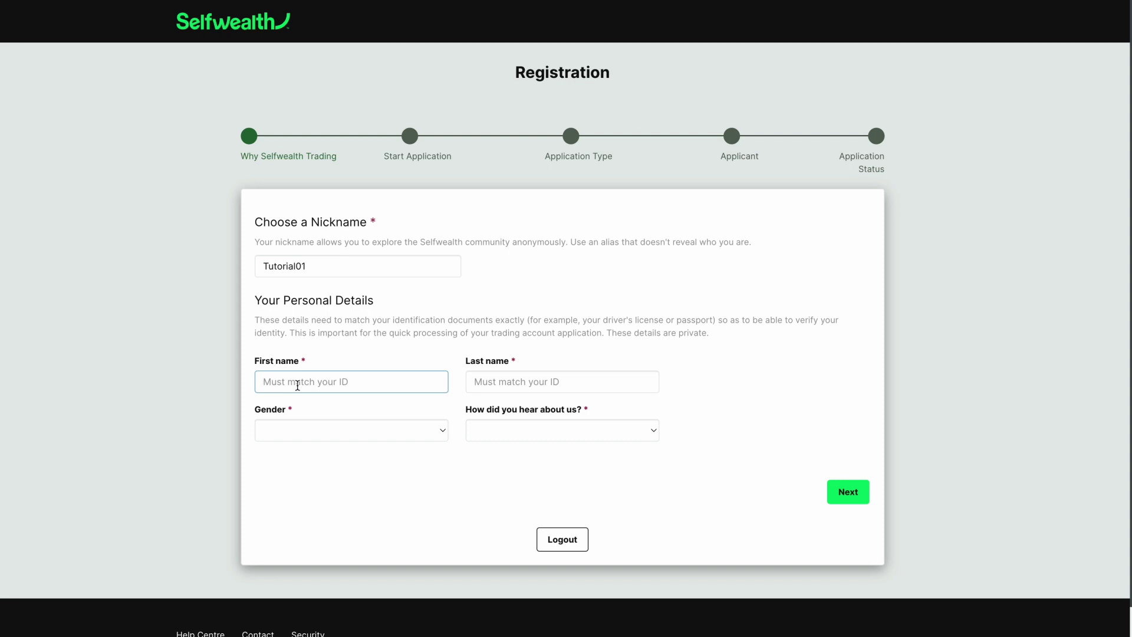
pyautogui.write('Jane')
pyautogui.click(474, 383)
pyautogui.write('Doe')
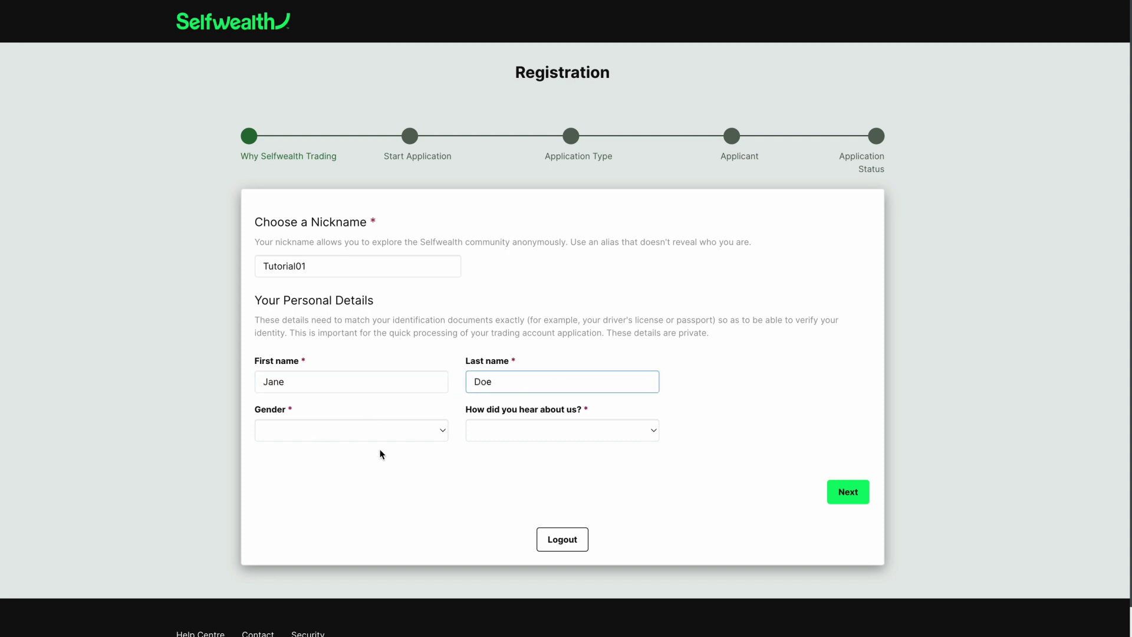
pyautogui.click(378, 430)
pyautogui.click(372, 447)
pyautogui.click(540, 432)
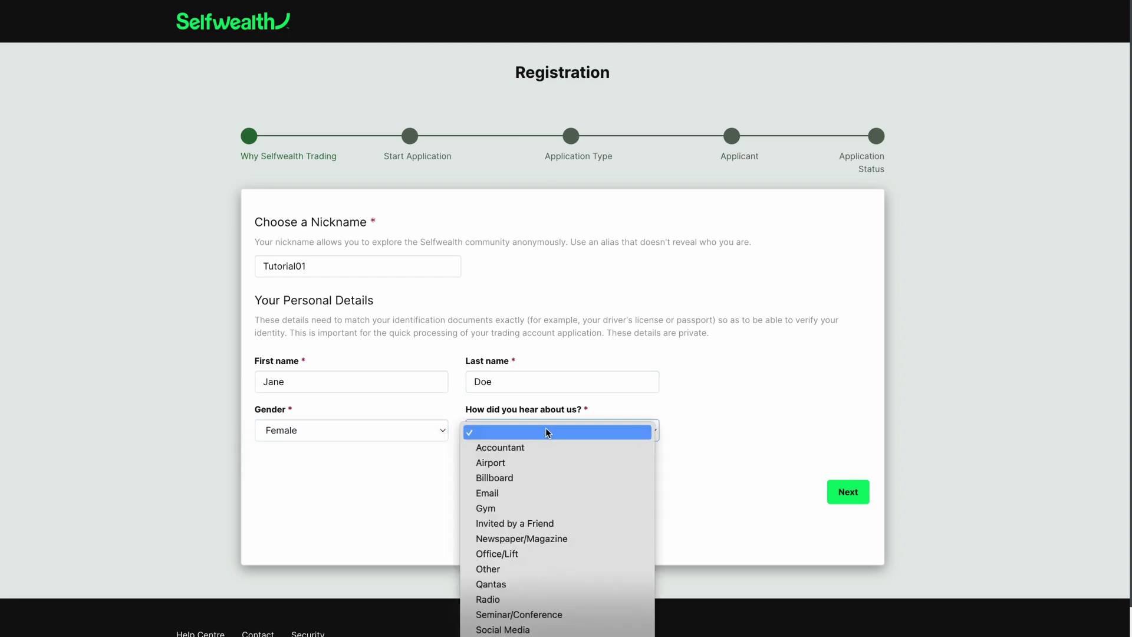
pyautogui.click(595, 524)
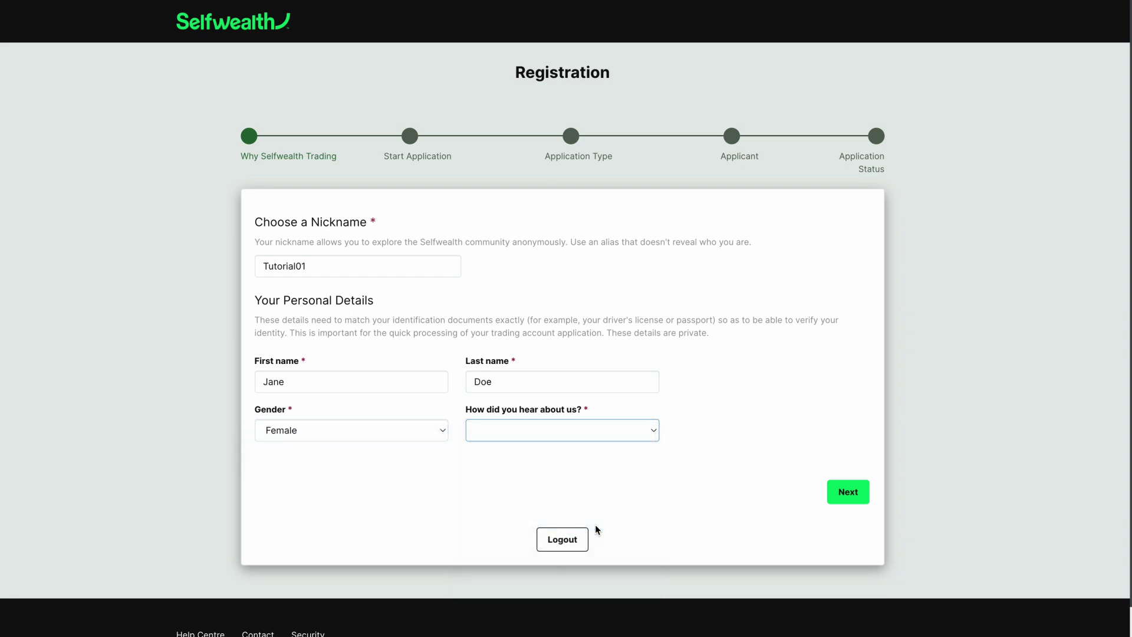
pyautogui.click(849, 496)
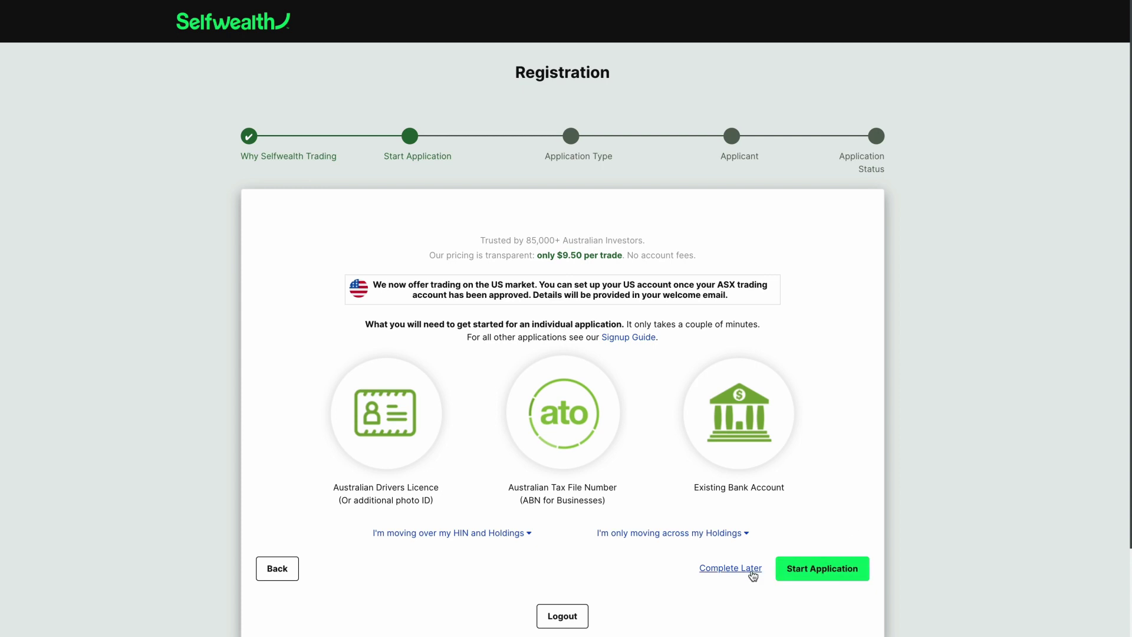
# Step: Start the trading application to reach the application type step
pyautogui.click(836, 577)
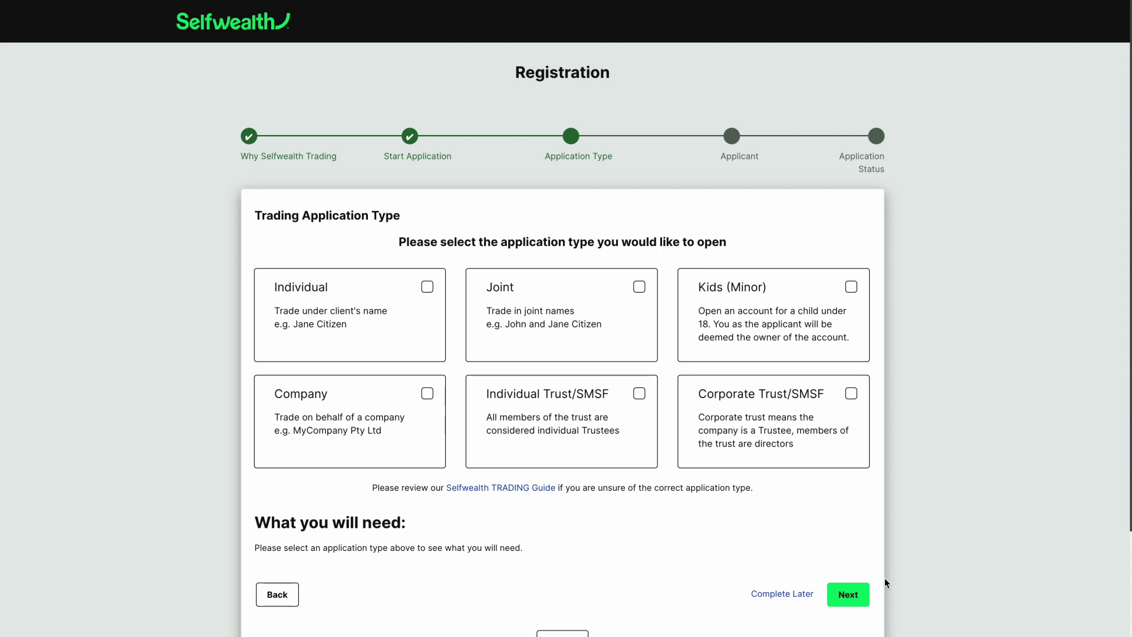
# Step: Choose the Individual application type, answer No to foreign tax residency, and continue
pyautogui.scroll(-1, 928, 561)
pyautogui.click(332, 295)
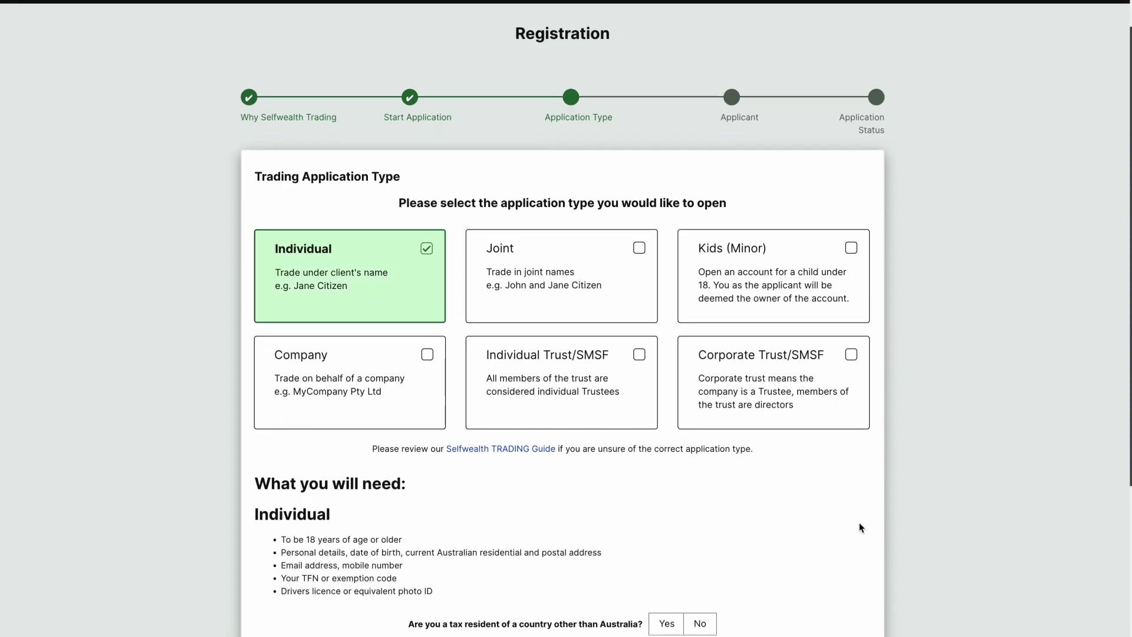
pyautogui.scroll(-1, 861, 525)
pyautogui.scroll(-5, 861, 522)
pyautogui.scroll(5, 867, 519)
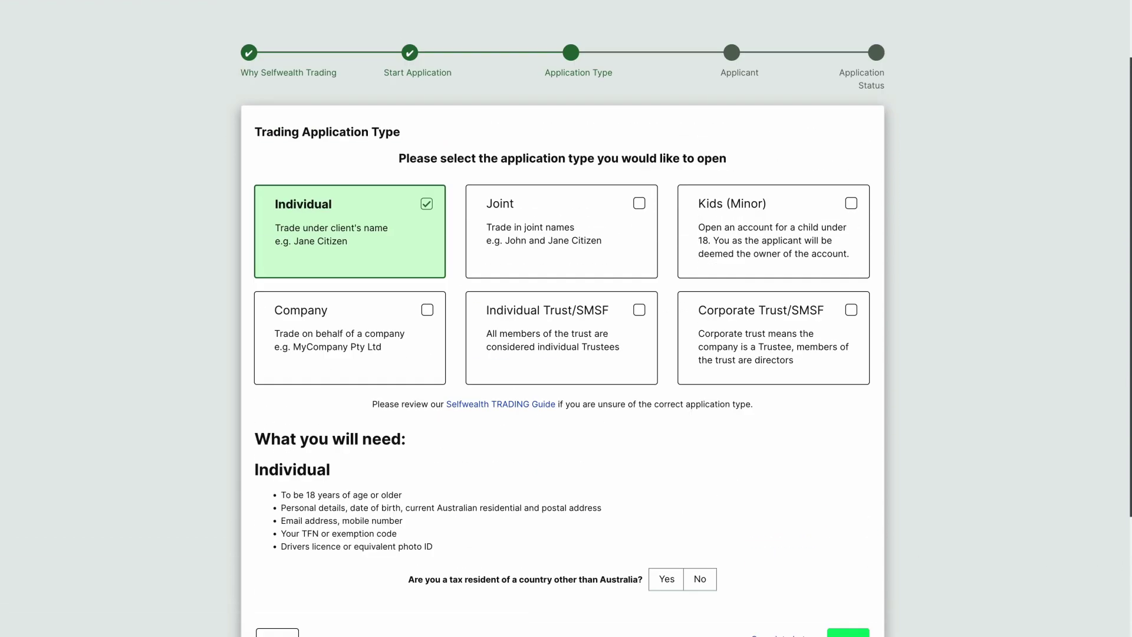
pyautogui.scroll(-1, 565, 330)
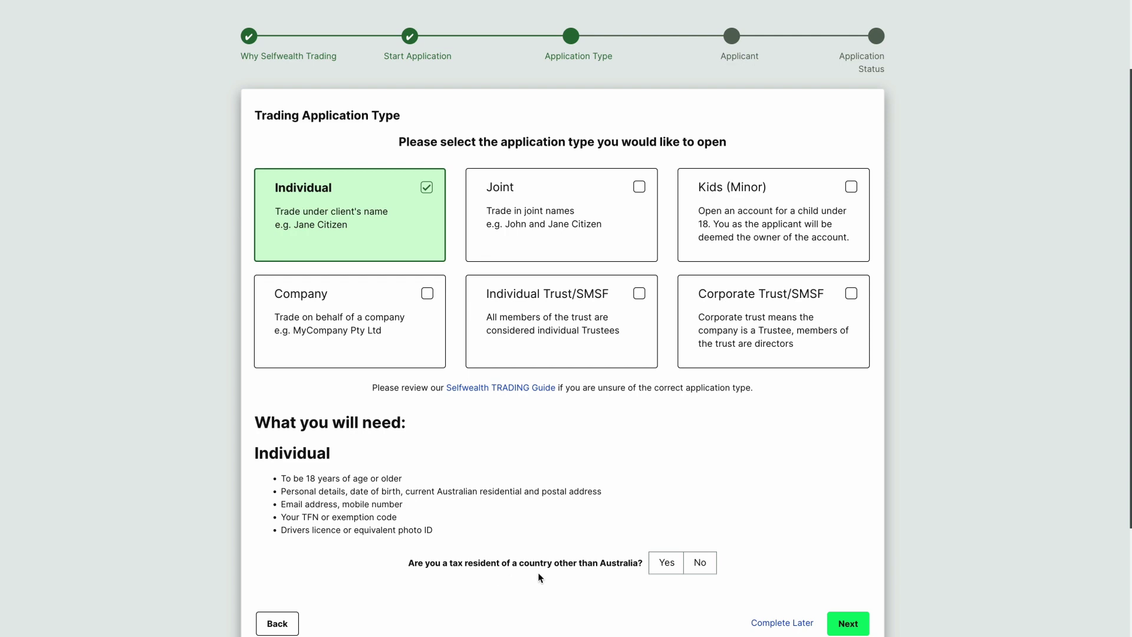
pyautogui.click(705, 567)
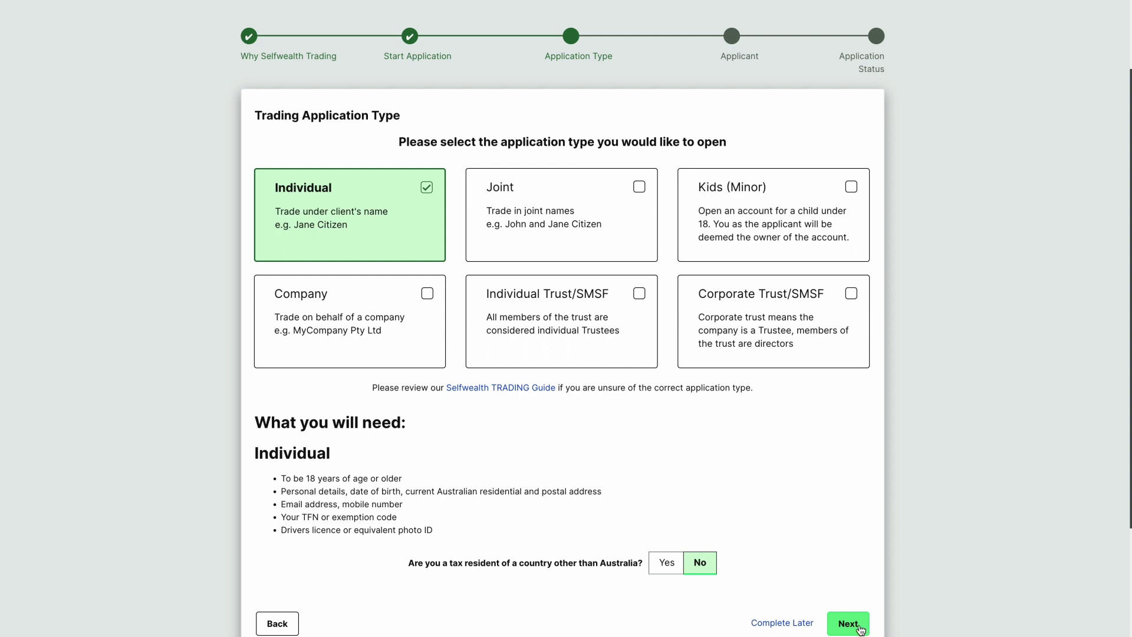
pyautogui.click(859, 628)
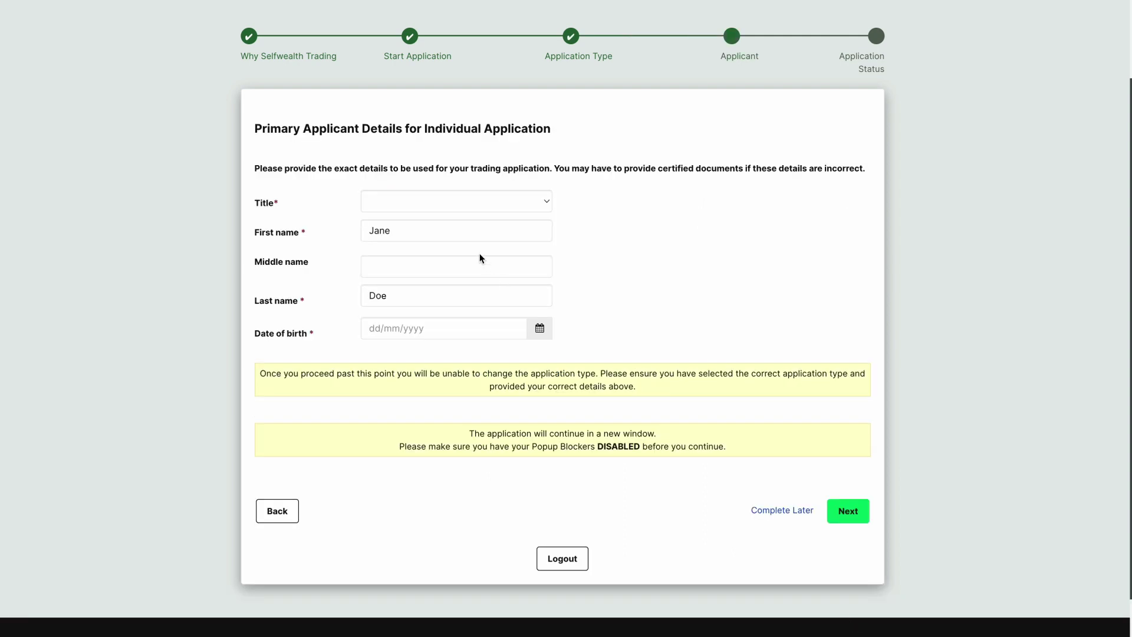
# Step: Set the applicant's title to Ms and enter a middle name
pyautogui.click(485, 203)
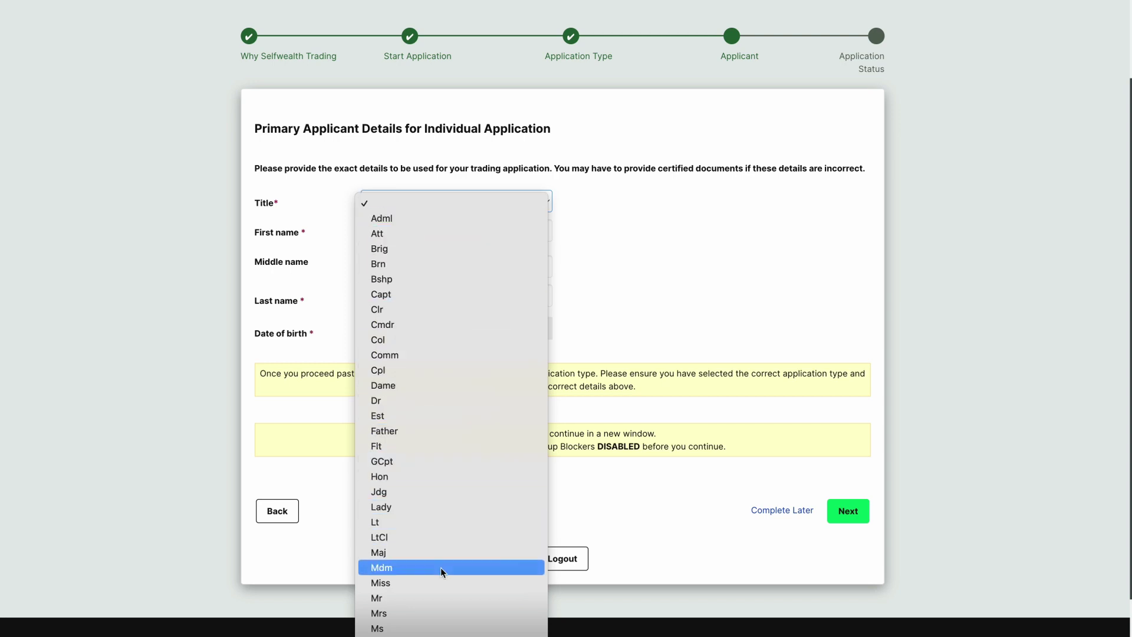
pyautogui.click(437, 629)
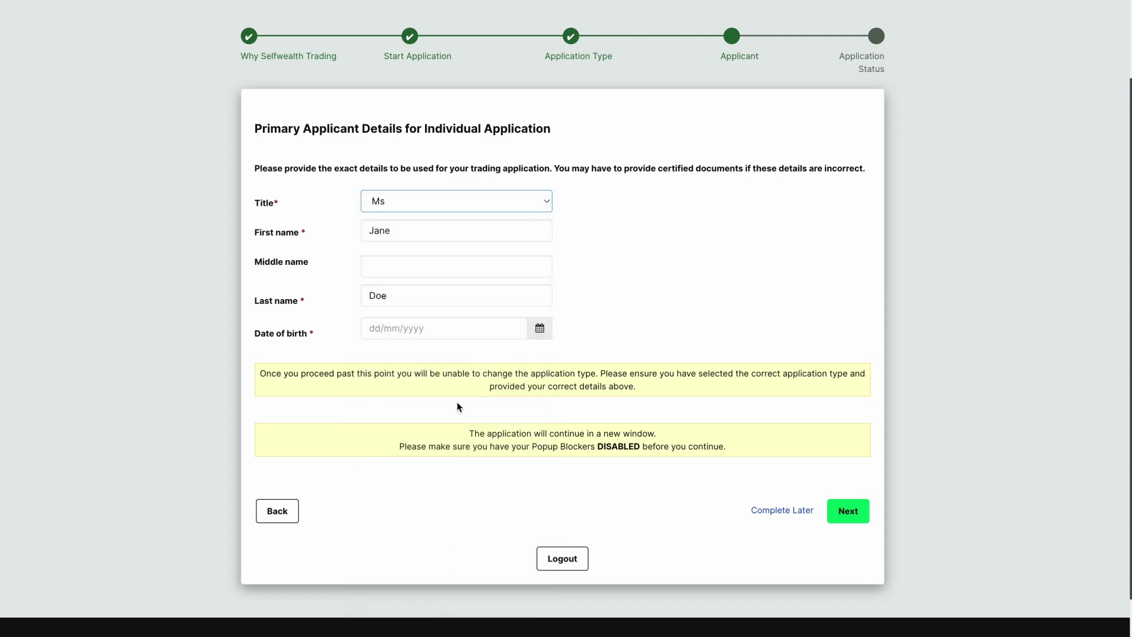
pyautogui.click(433, 265)
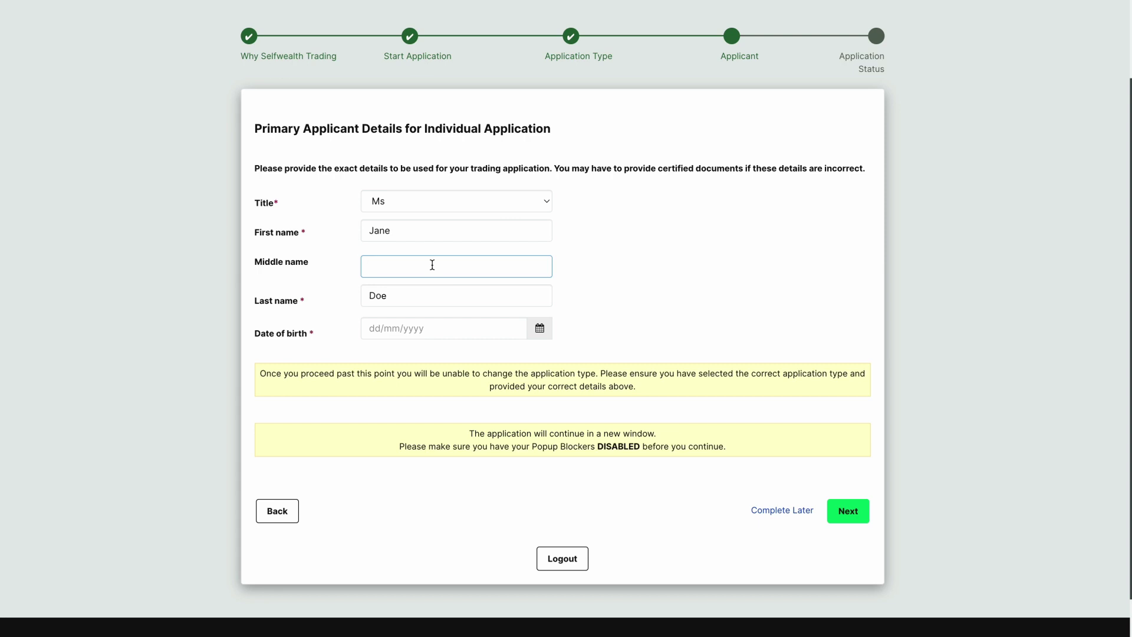
pyautogui.write('Anne')
# Step: Set the date of birth to 1 January 2003 and submit the applicant details
pyautogui.click(370, 335)
pyautogui.write('01')
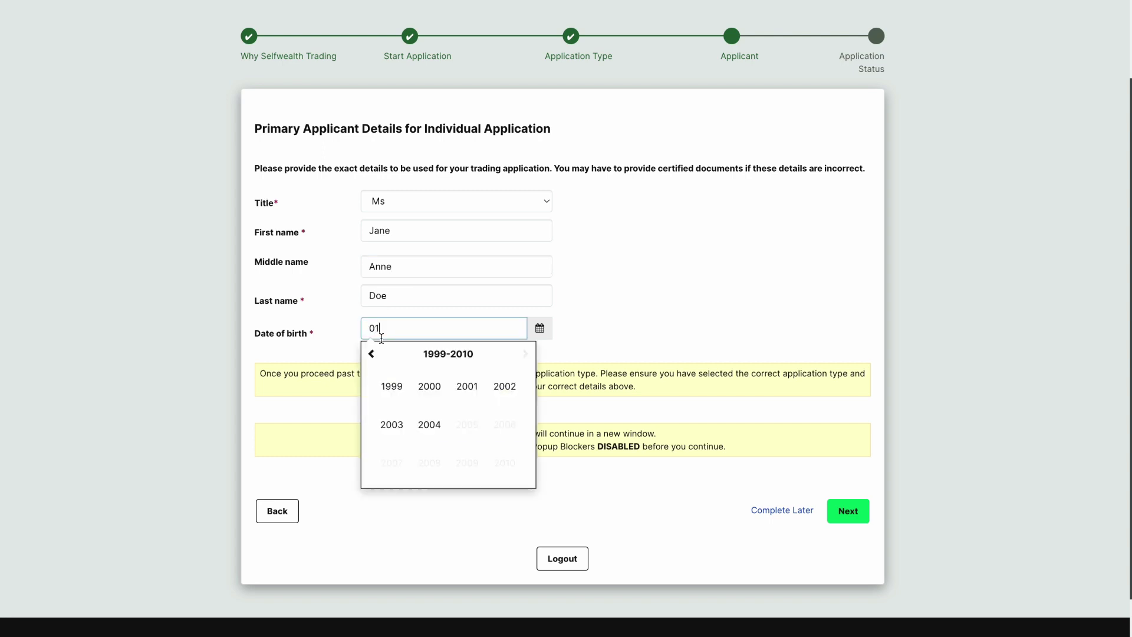
pyautogui.click(389, 430)
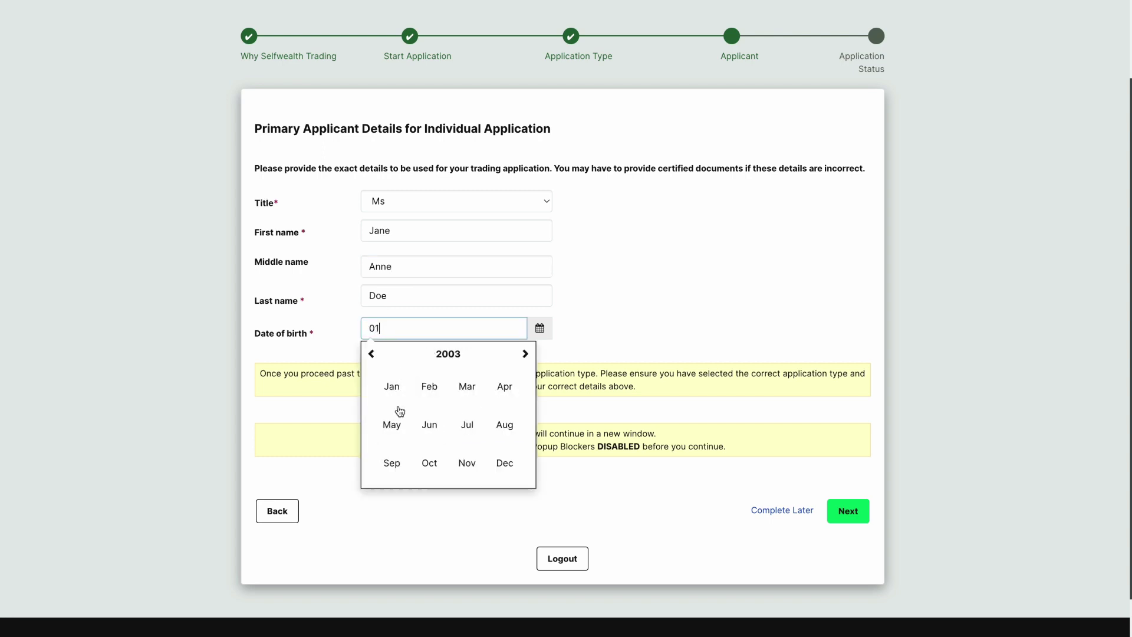
pyautogui.click(394, 392)
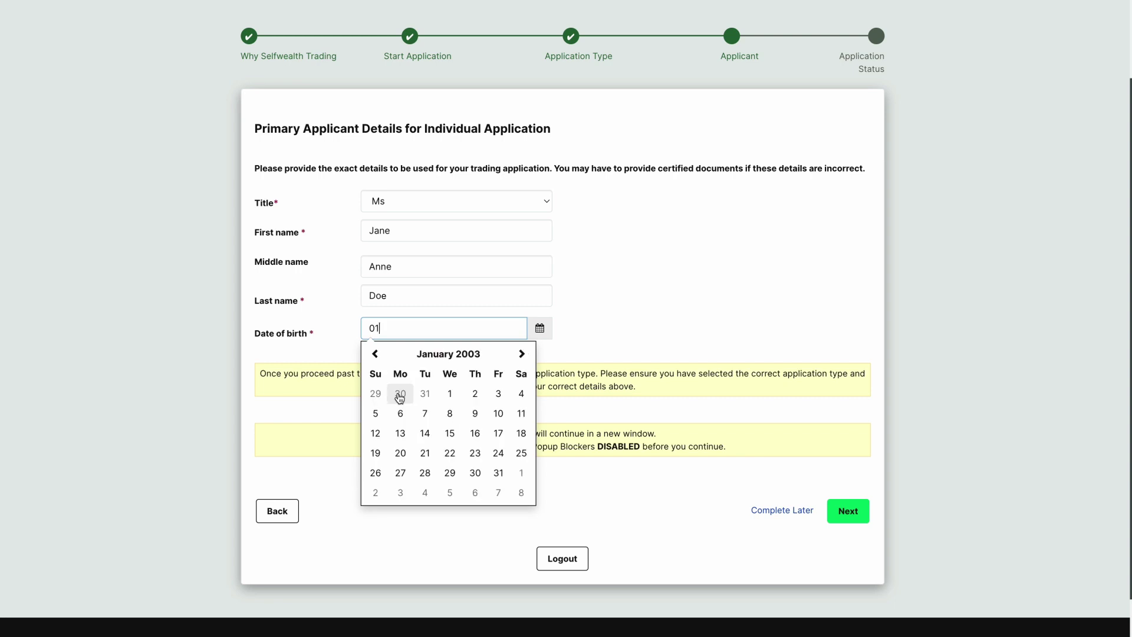
pyautogui.click(443, 401)
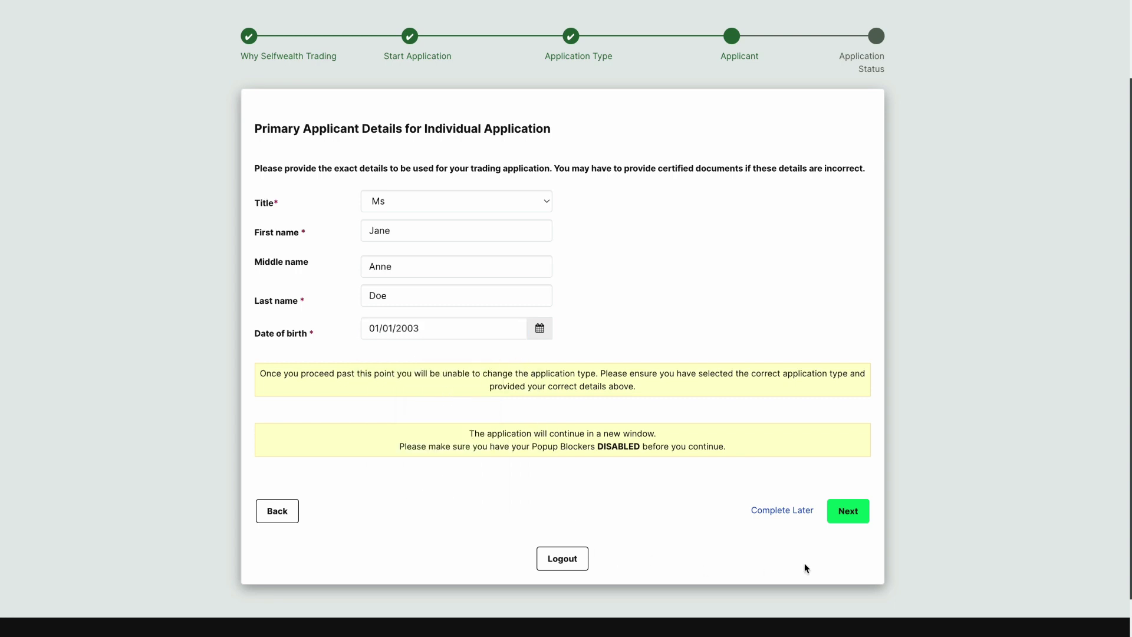
pyautogui.click(858, 520)
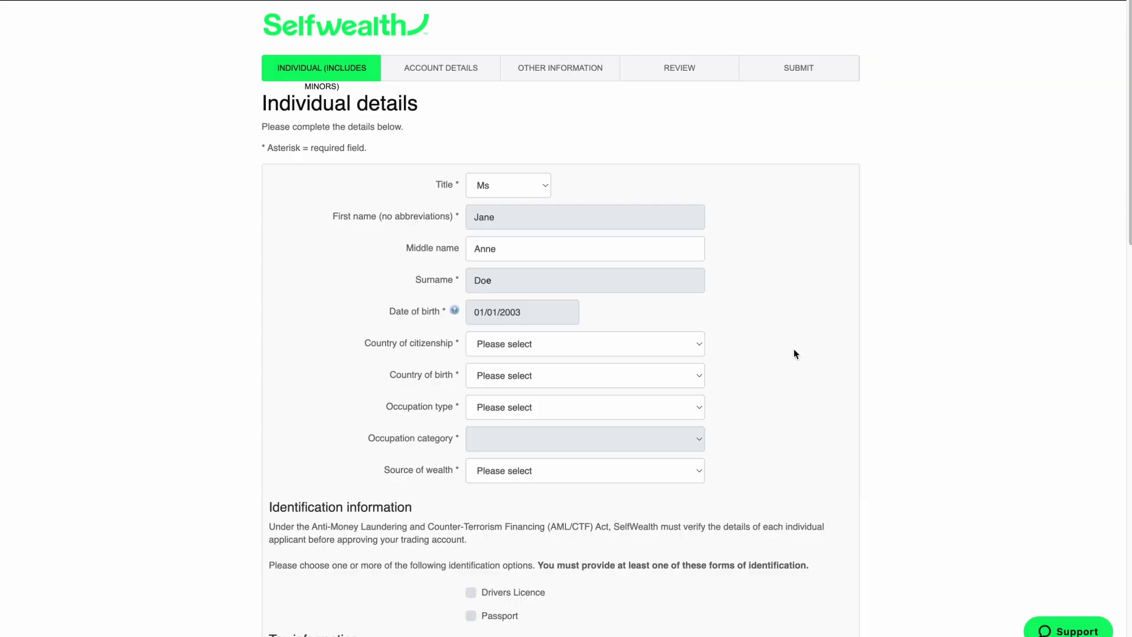
# Step: Set citizenship and country of birth to AUSTRALIA and occupation type to Professionals
pyautogui.click(642, 344)
pyautogui.click(590, 357)
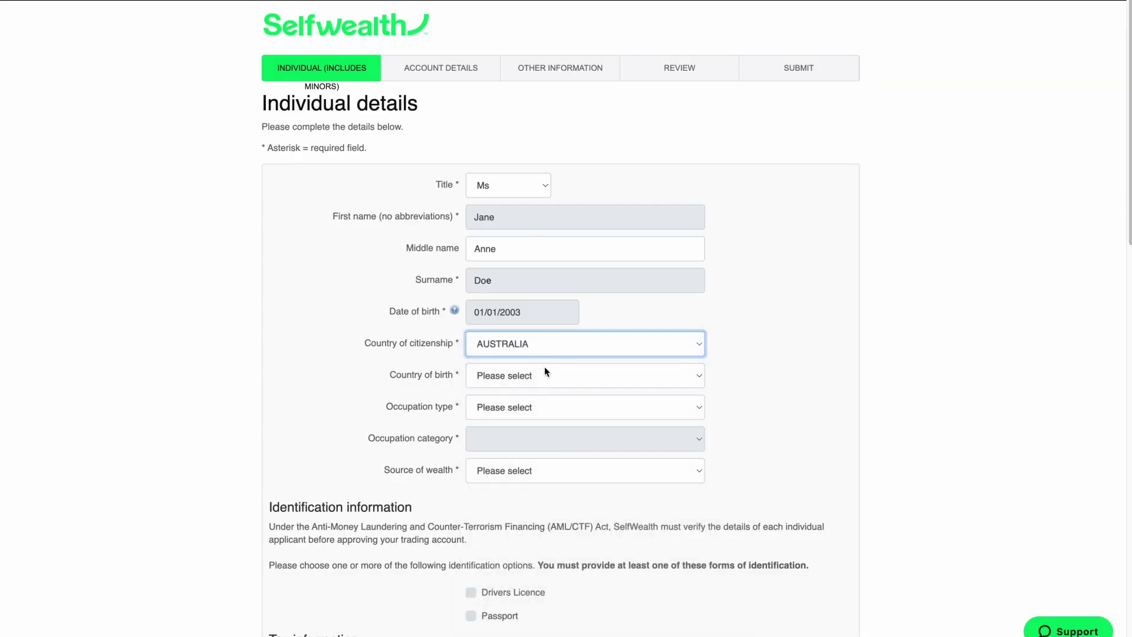
pyautogui.click(544, 374)
pyautogui.click(597, 391)
pyautogui.click(597, 391)
pyautogui.click(595, 415)
pyautogui.scroll(-10, 607, 440)
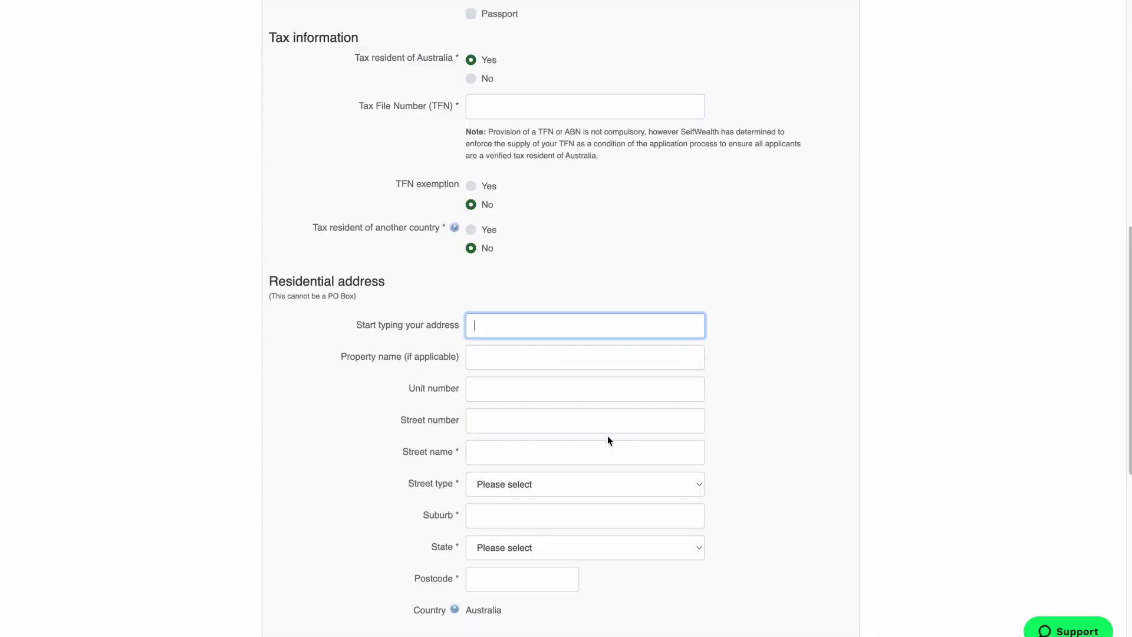
pyautogui.scroll(9, 652, 436)
pyautogui.click(589, 372)
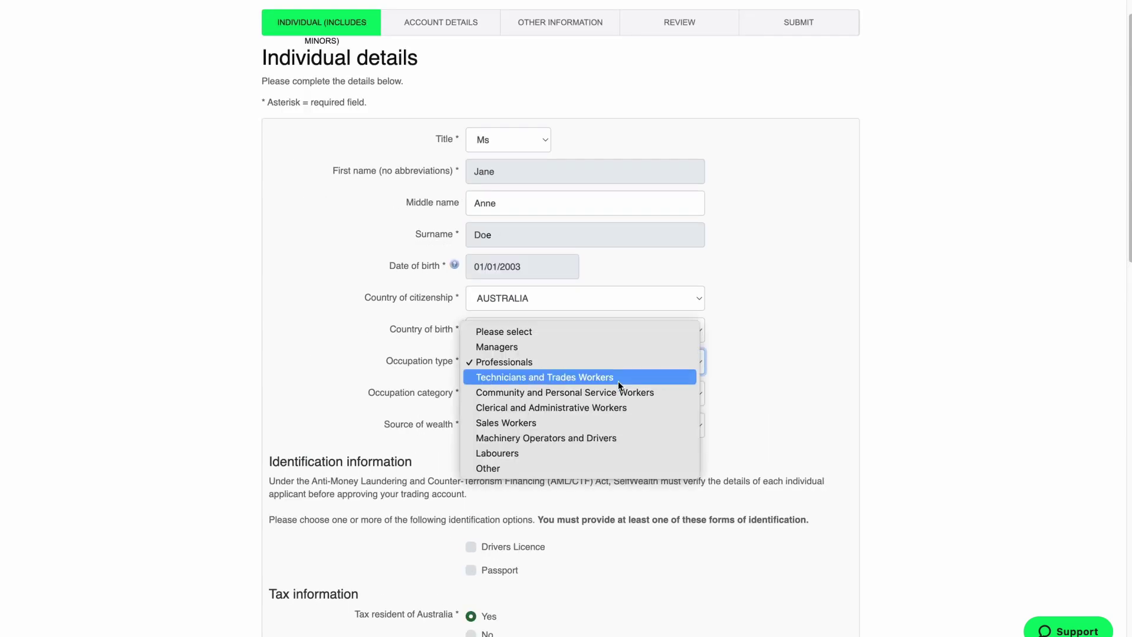
pyautogui.click(622, 362)
# Step: Choose Financial Brokers and Dealers as occupation category and Employment as source of wealth
pyautogui.click(656, 386)
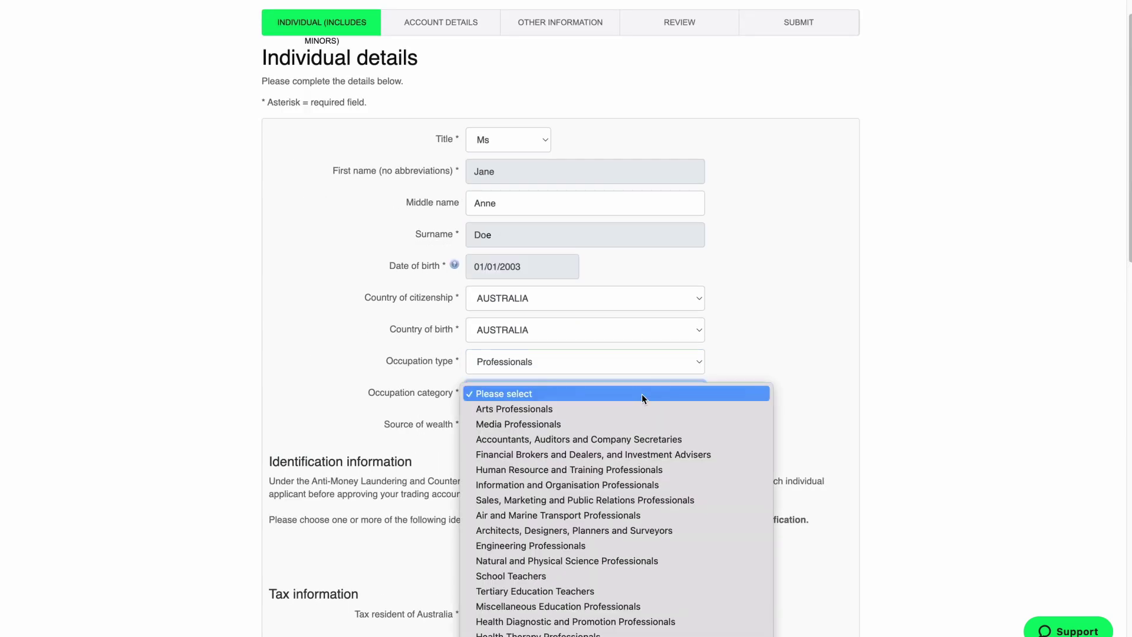
pyautogui.click(643, 454)
pyautogui.click(671, 426)
pyautogui.click(648, 442)
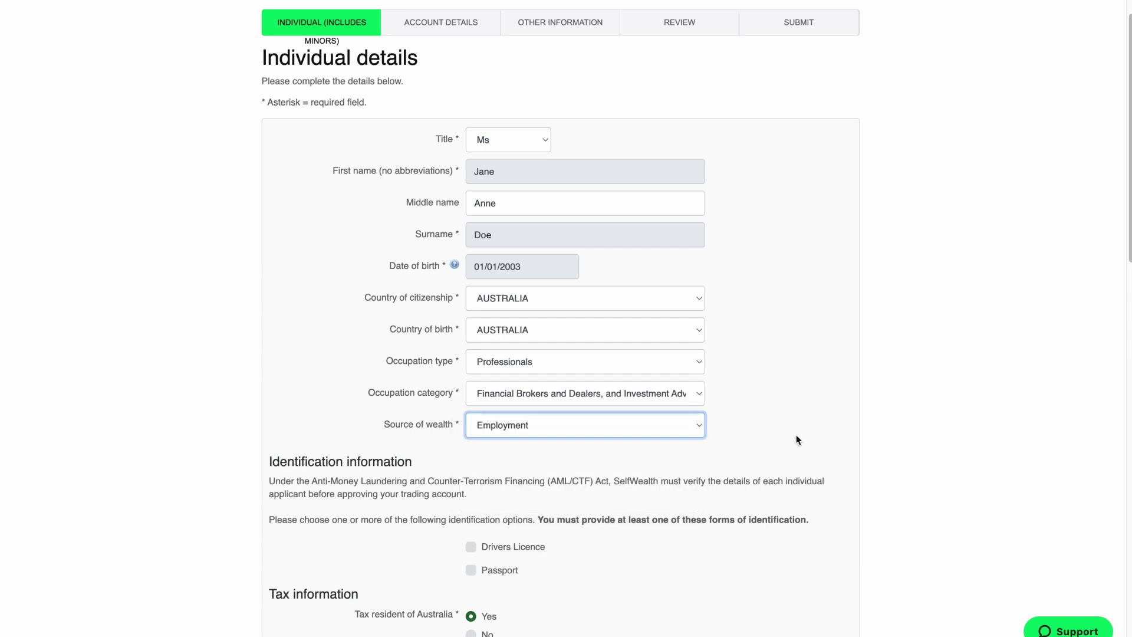
# Step: Provide a Drivers Licence as identification with its number and state of issue VIC
pyautogui.scroll(-3, 791, 448)
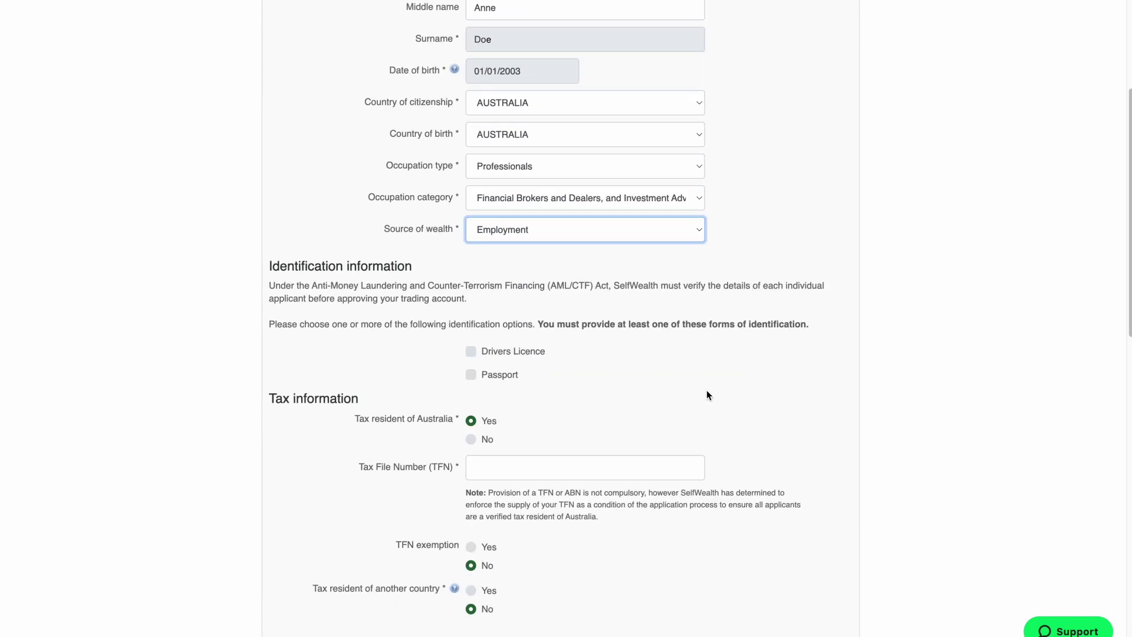
pyautogui.click(472, 351)
pyautogui.click(481, 403)
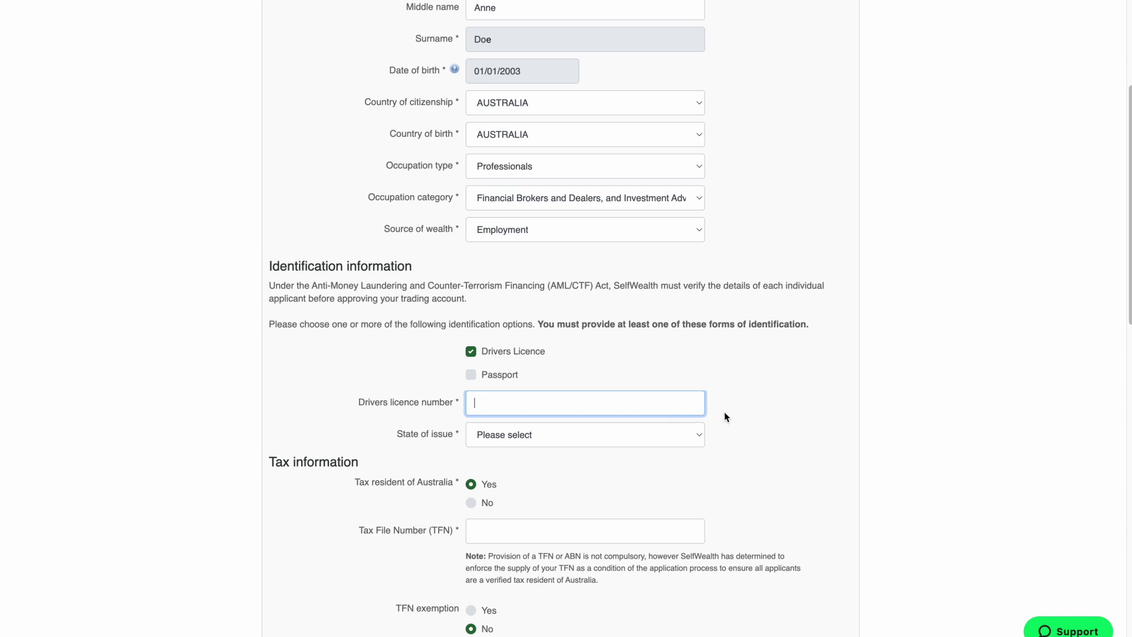
pyautogui.write('123456789')
pyautogui.click(684, 435)
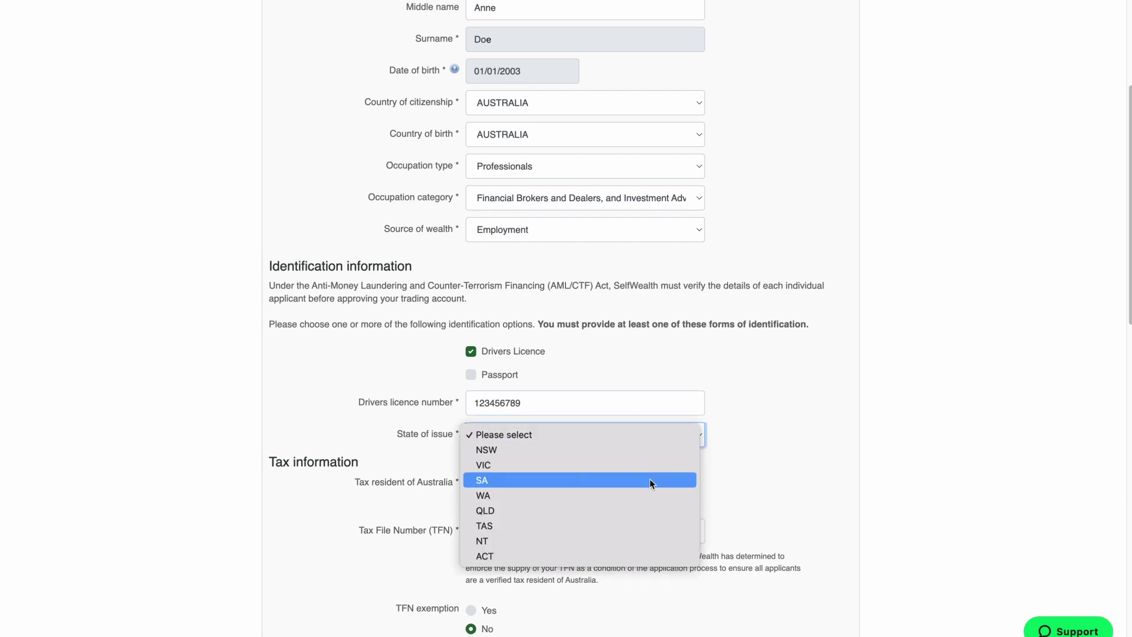
pyautogui.click(621, 465)
# Step: Enter the applicant's Tax File Number
pyautogui.scroll(-2, 734, 479)
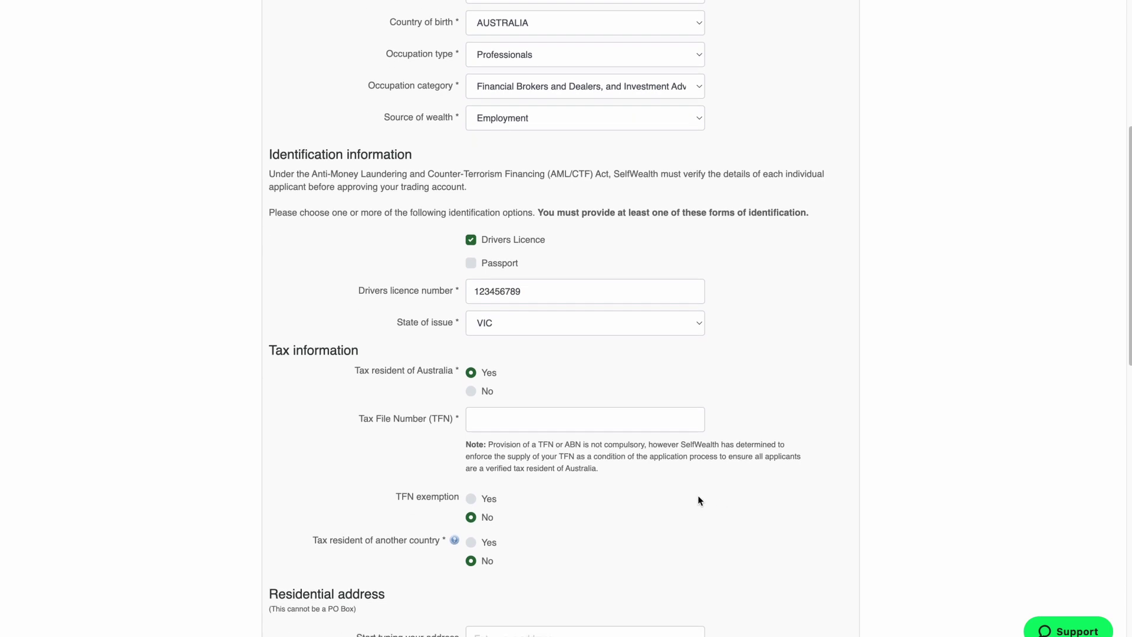
pyautogui.click(472, 374)
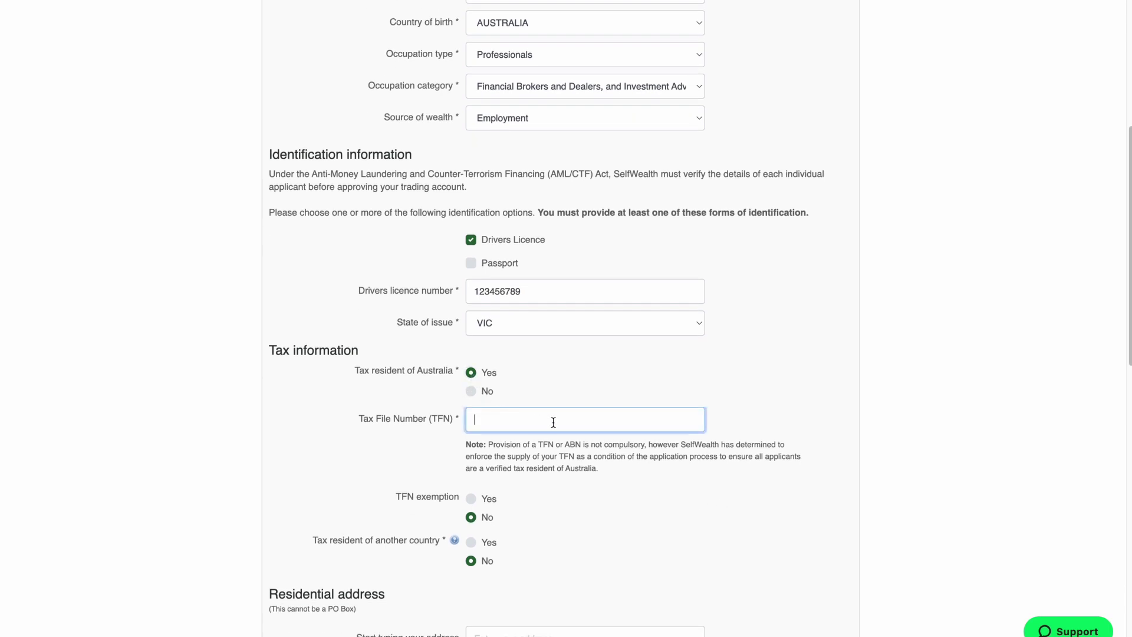
pyautogui.write('123456789')
pyautogui.scroll(-3, 753, 407)
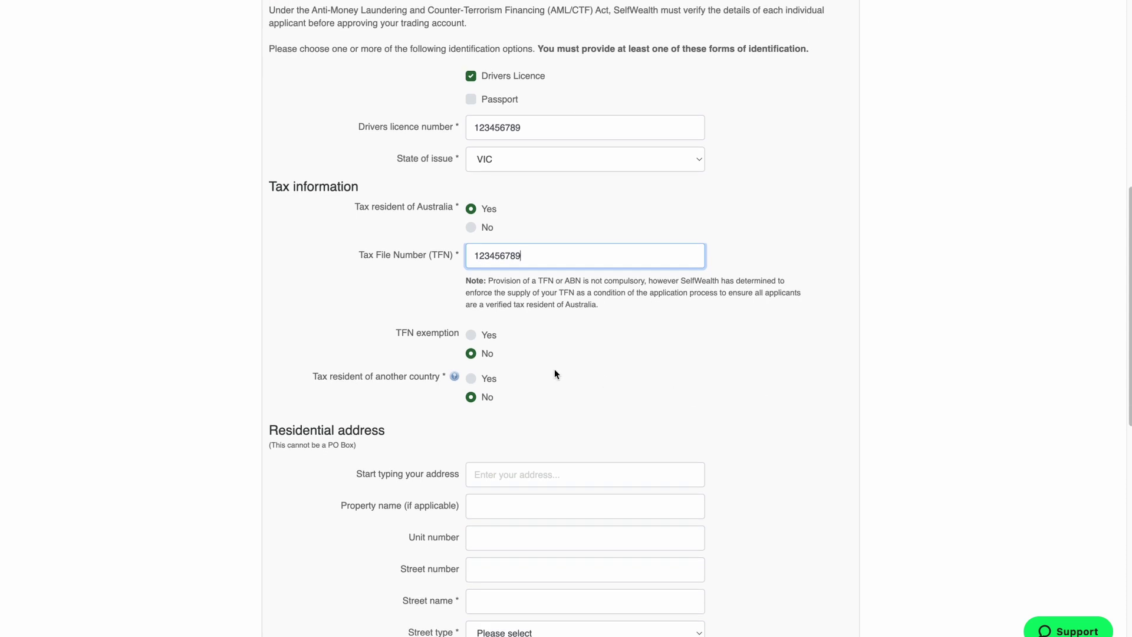
pyautogui.click(473, 354)
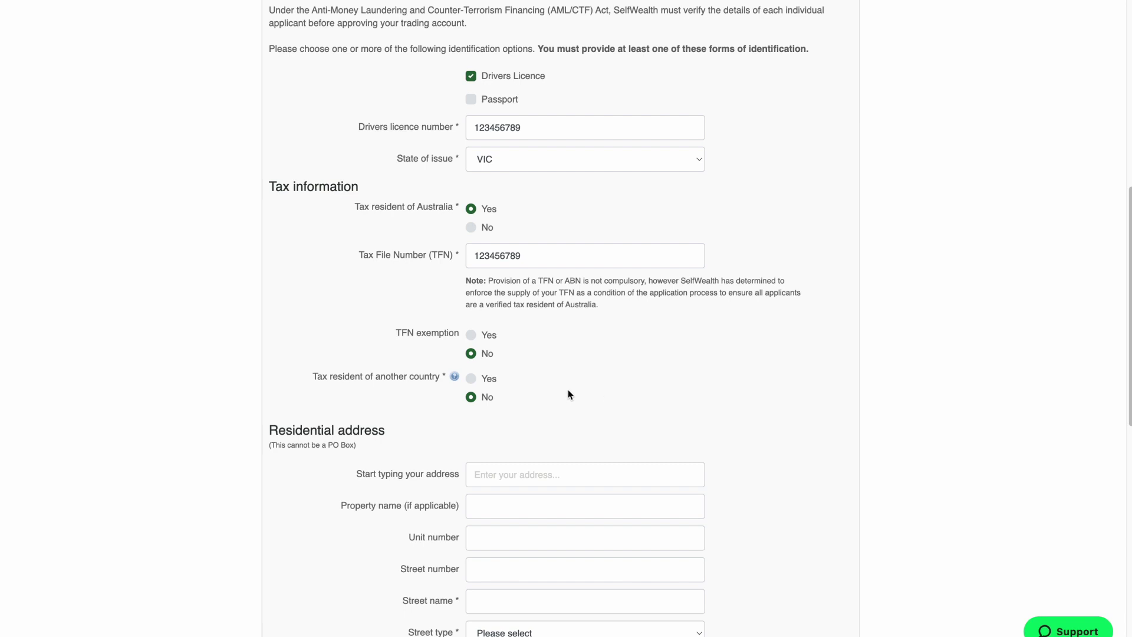
# Step: Fill in the residential address from the suggested address
pyautogui.scroll(-4, 773, 396)
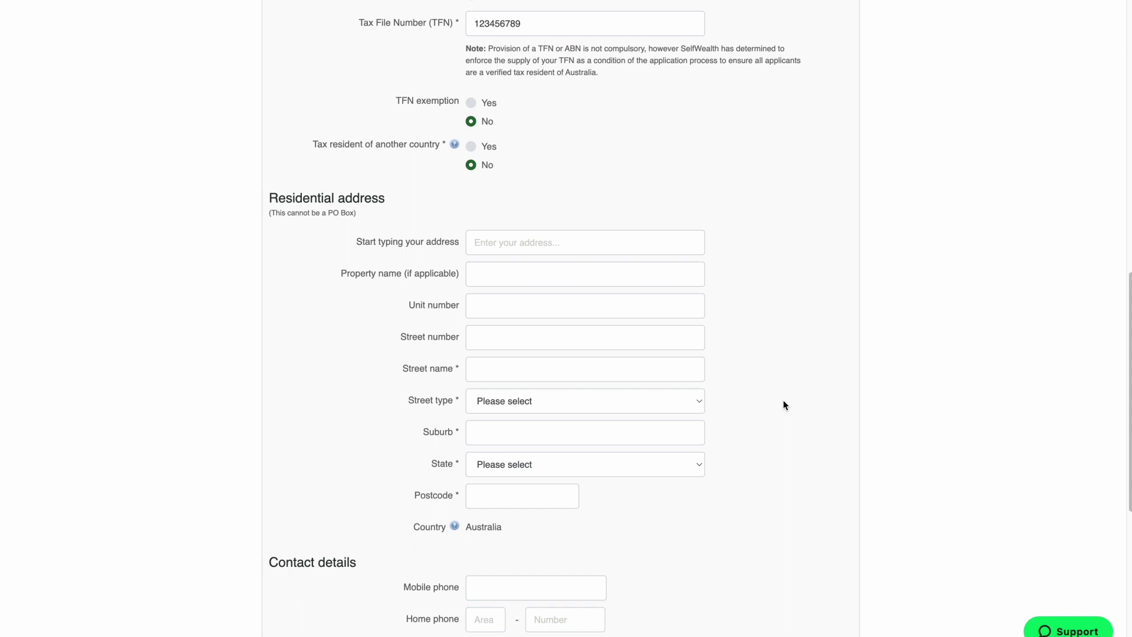
pyautogui.click(562, 246)
pyautogui.write('130')
pyautogui.click(566, 265)
pyautogui.scroll(-3, 621, 412)
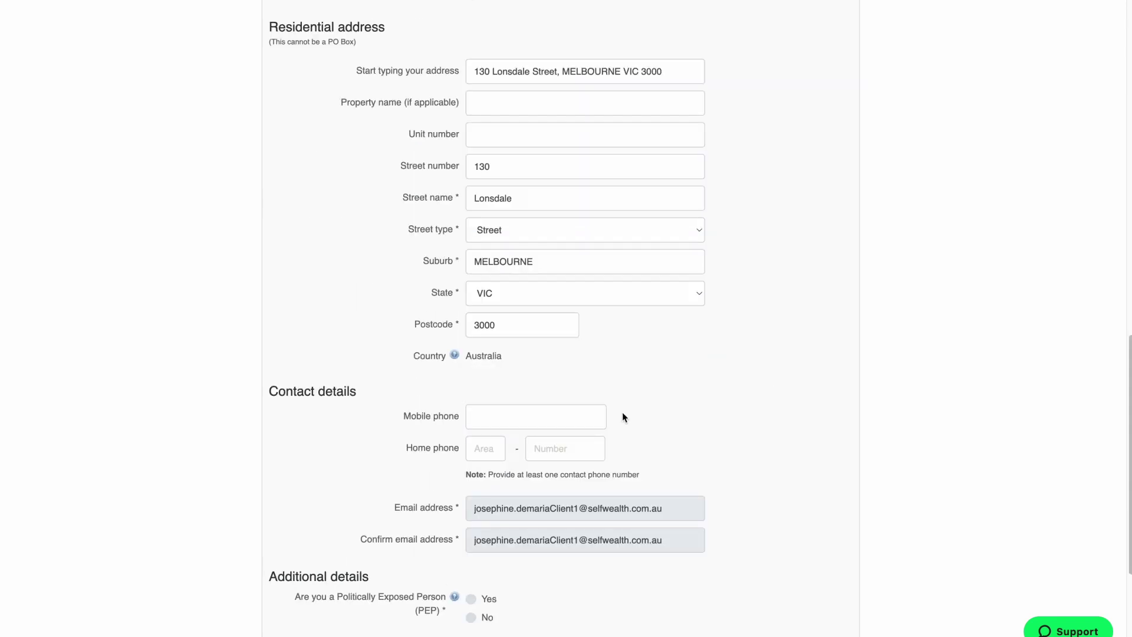
# Step: Enter the mobile phone number and home phone area code 03
pyautogui.click(571, 417)
pyautogui.write('0412345678')
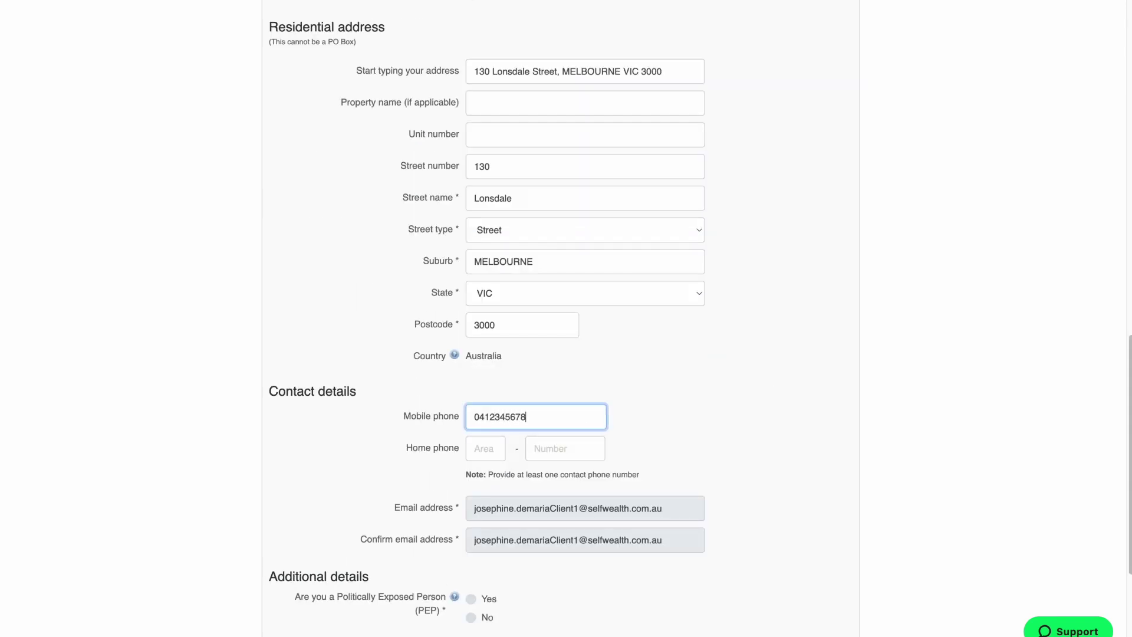
pyautogui.scroll(-1, 490, 445)
pyautogui.click(488, 439)
pyautogui.write('03')
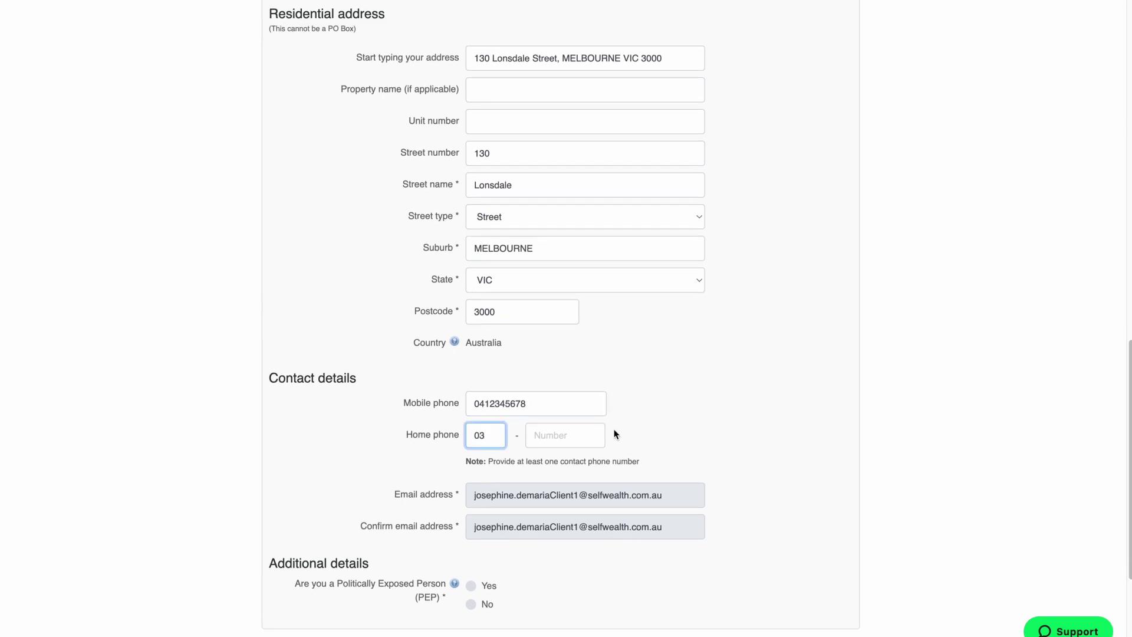
pyautogui.press('Tab')
# Step: Answer No to Politically Exposed Person and complete the home phone number
pyautogui.scroll(-1, 665, 447)
pyautogui.click(470, 602)
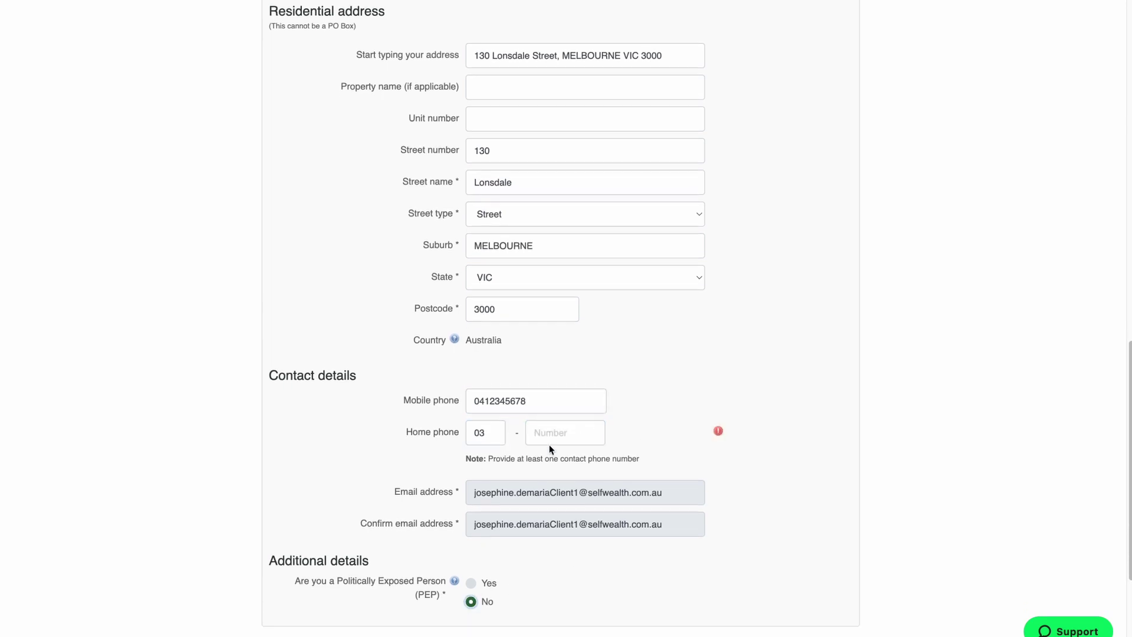
pyautogui.click(550, 441)
pyautogui.scroll(-1, 550, 442)
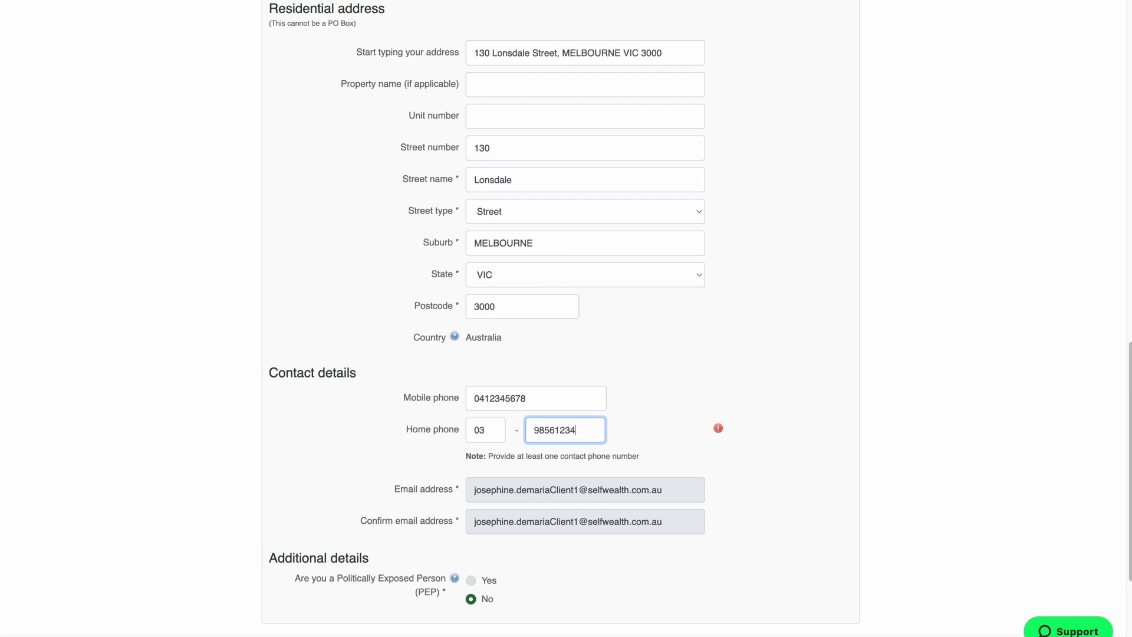
pyautogui.click(623, 588)
pyautogui.scroll(-5, 631, 578)
pyautogui.moveTo(457, 385)
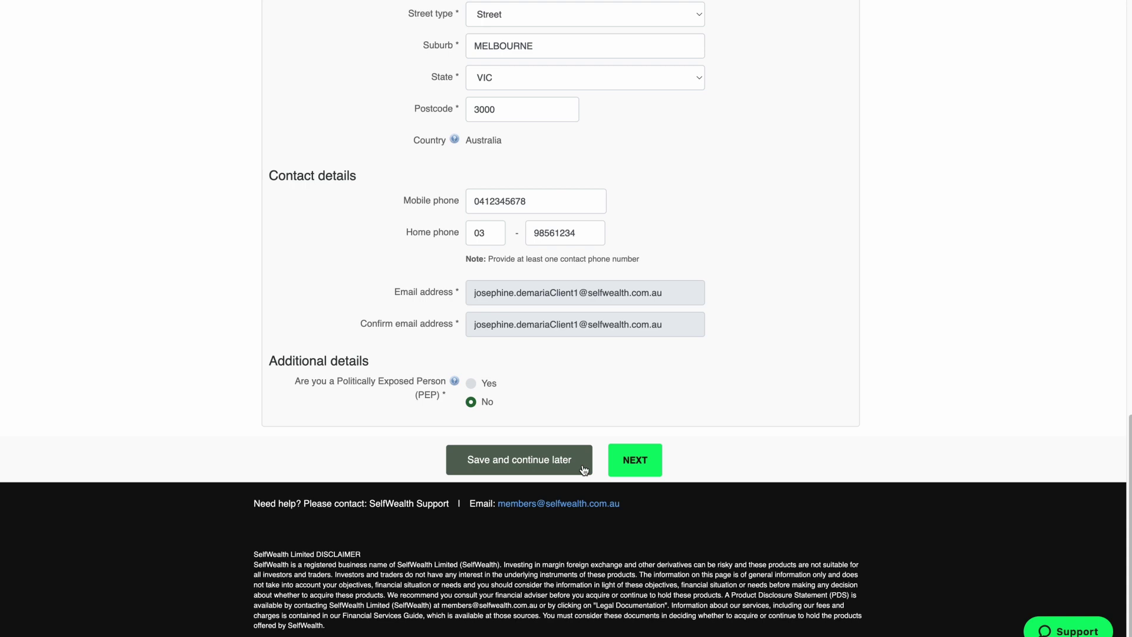
# Step: Answer No to a child's name on the account in the Minor section and continue
pyautogui.click(637, 462)
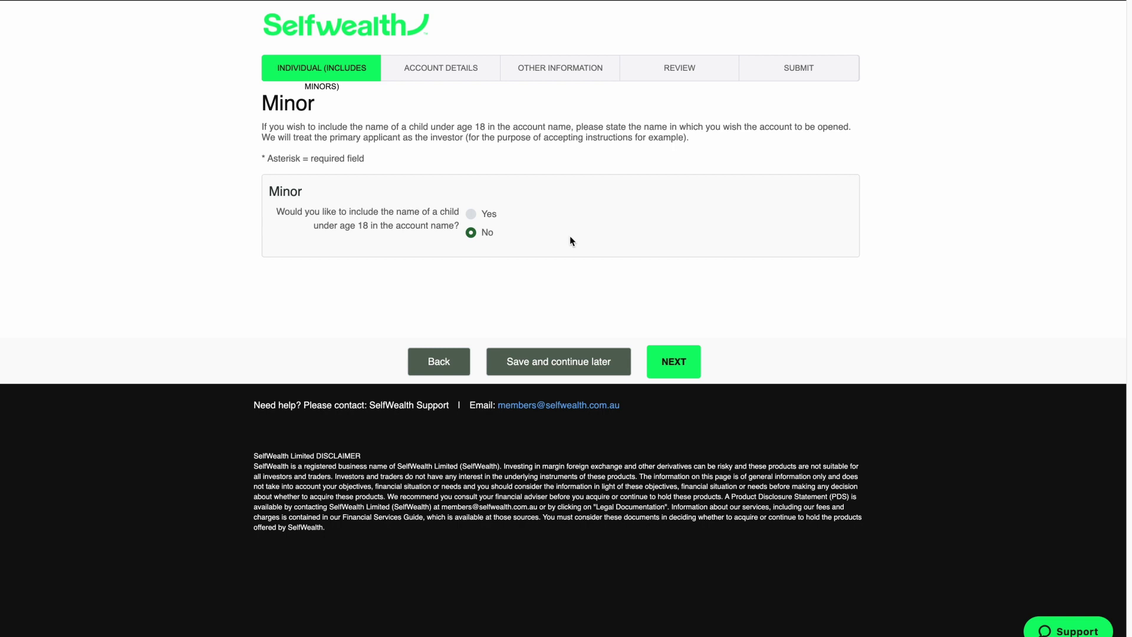
pyautogui.click(470, 233)
pyautogui.click(687, 370)
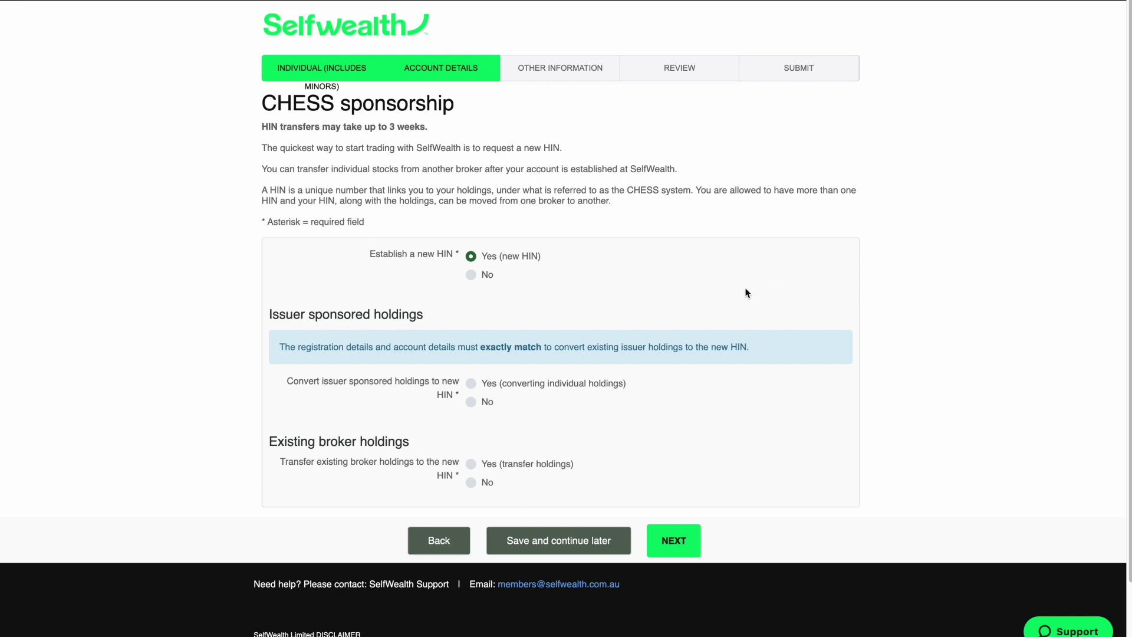
# Step: Answer No to converting issuer sponsored holdings and transferring broker holdings, then continue
pyautogui.click(470, 384)
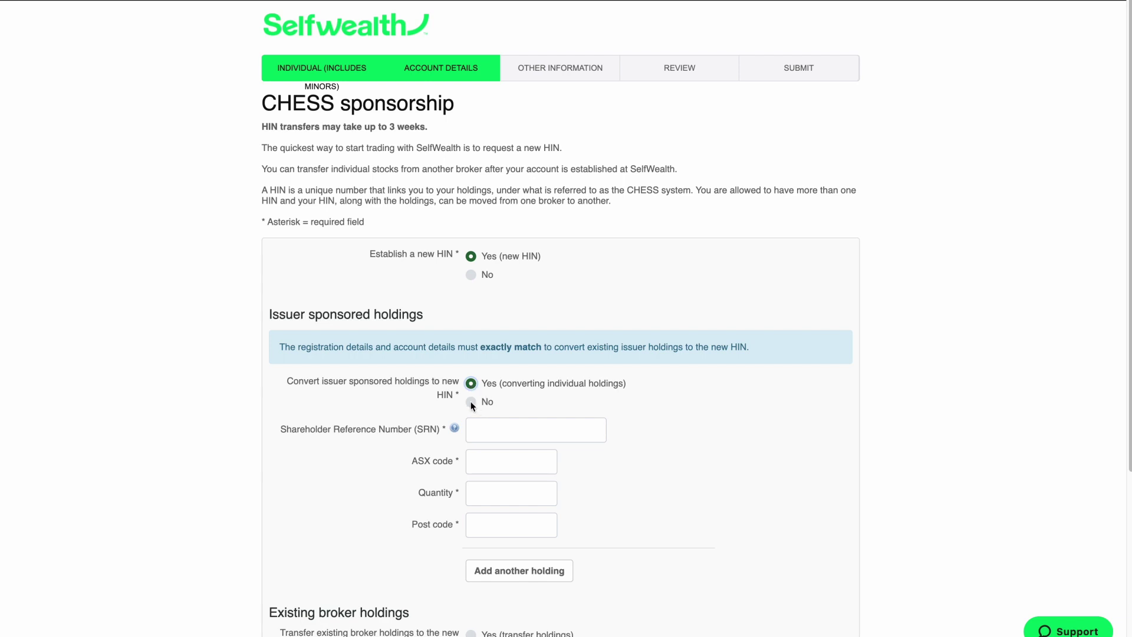
pyautogui.click(471, 402)
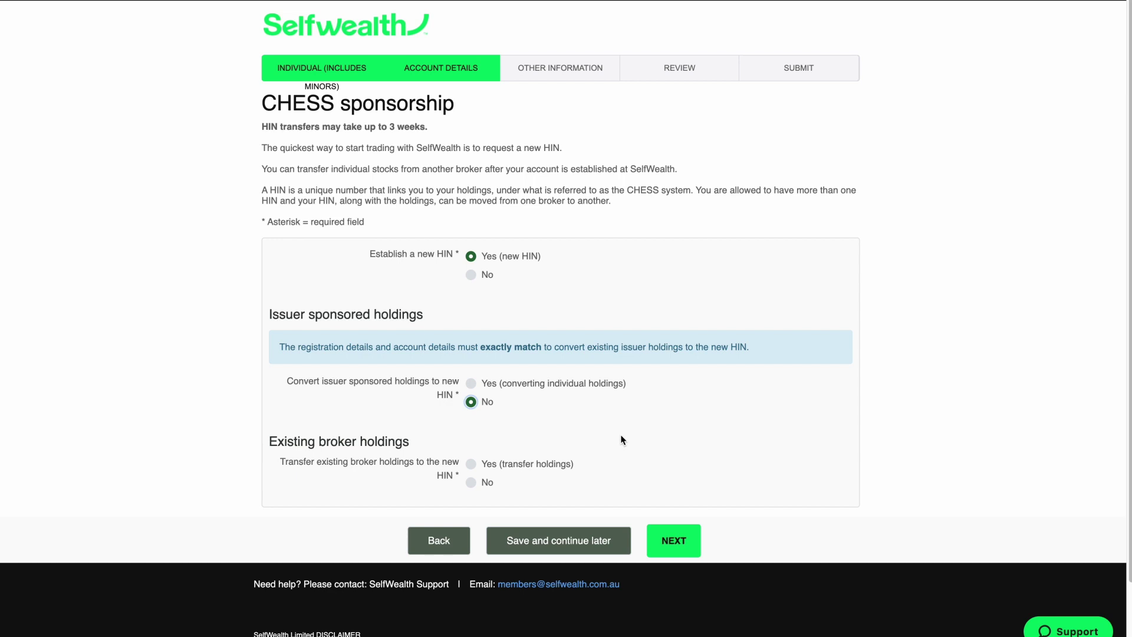
pyautogui.click(471, 483)
pyautogui.click(663, 540)
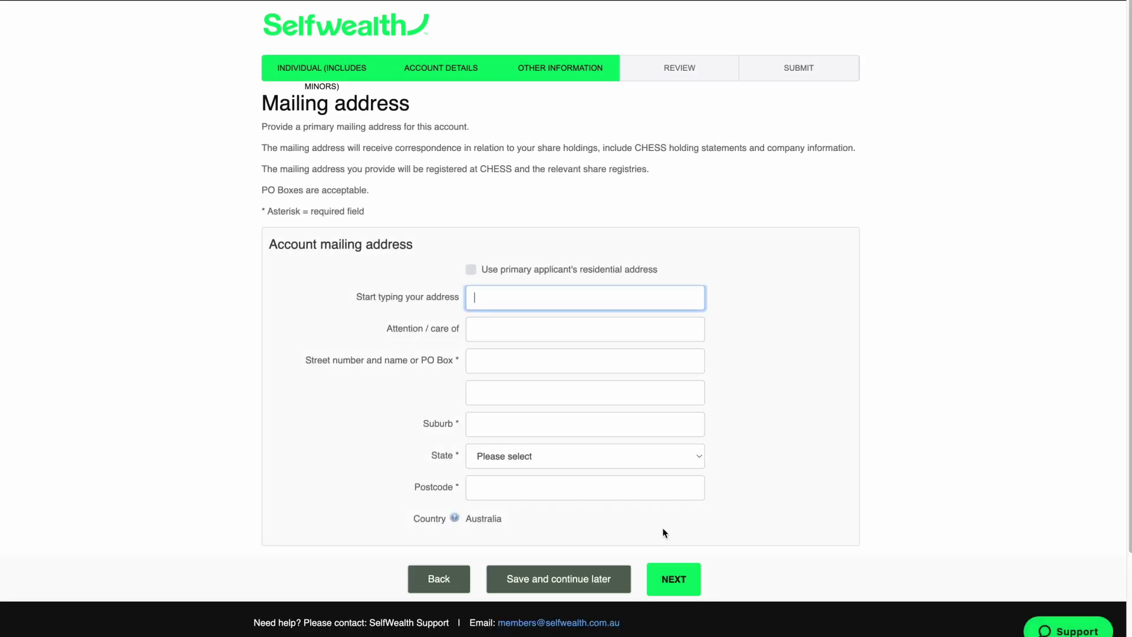
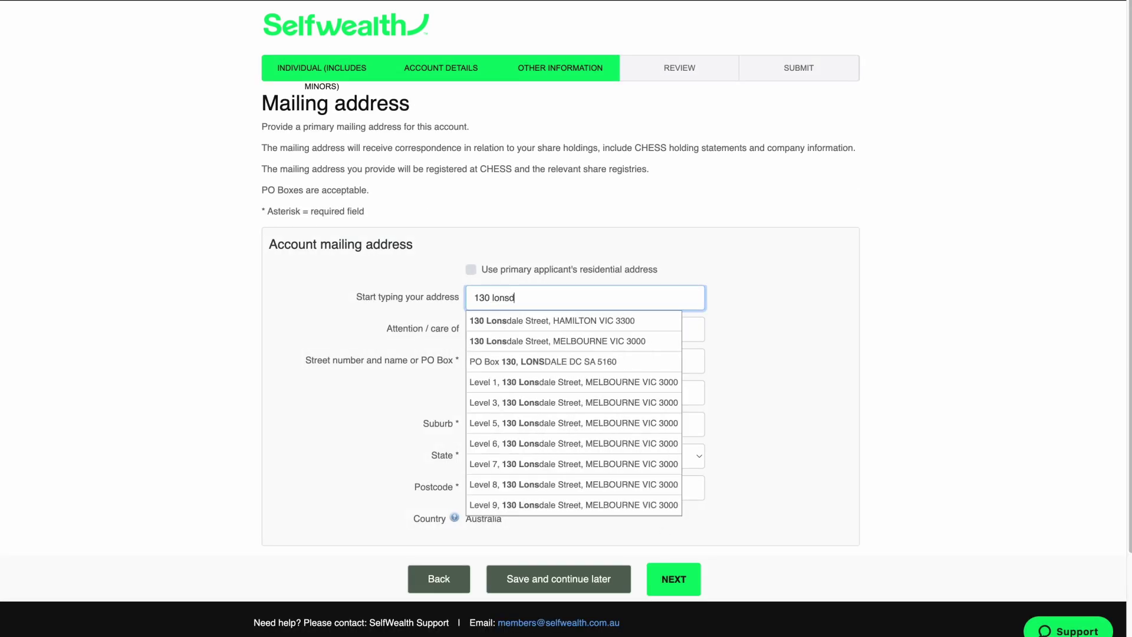
# Step: Use the primary applicant's residential address as the mailing address and continue to bank details
pyautogui.click(639, 341)
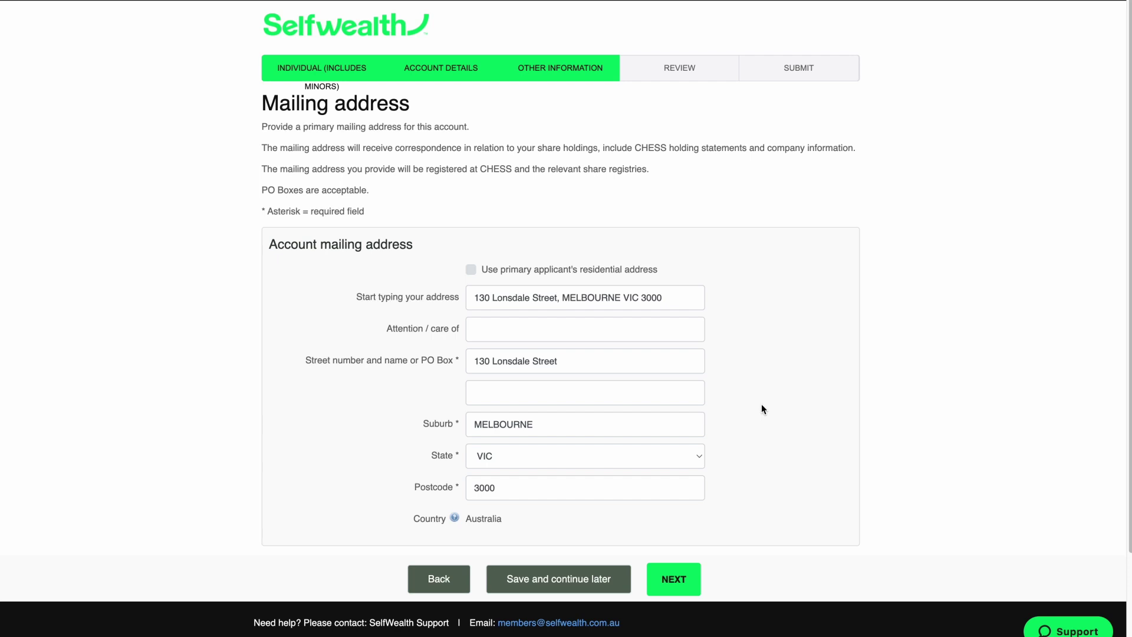
pyautogui.click(635, 329)
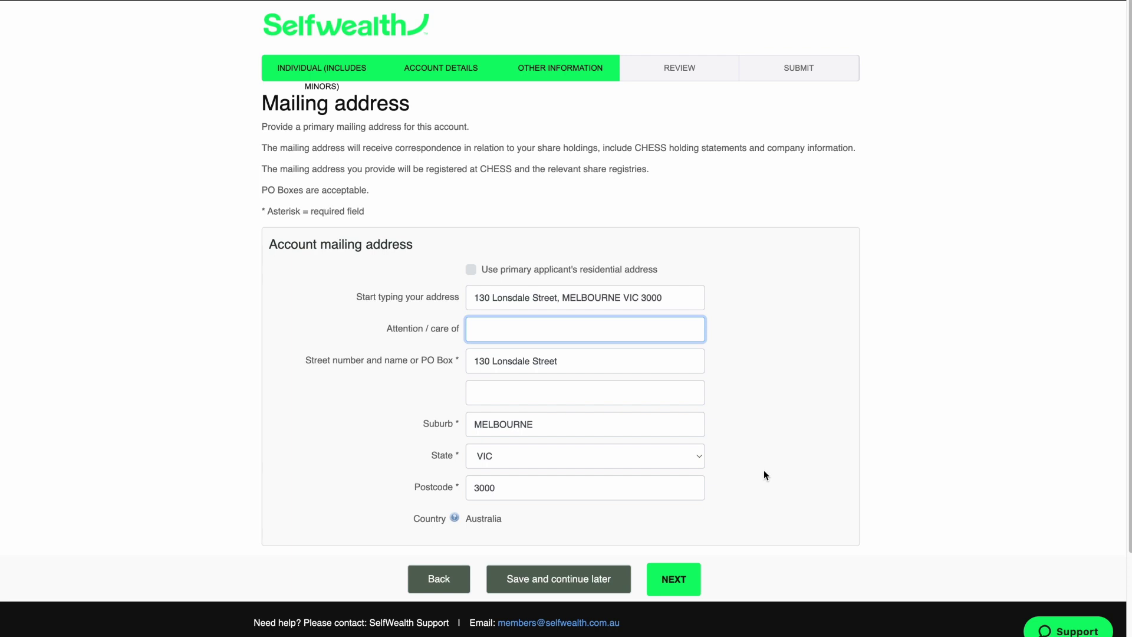
pyautogui.click(470, 270)
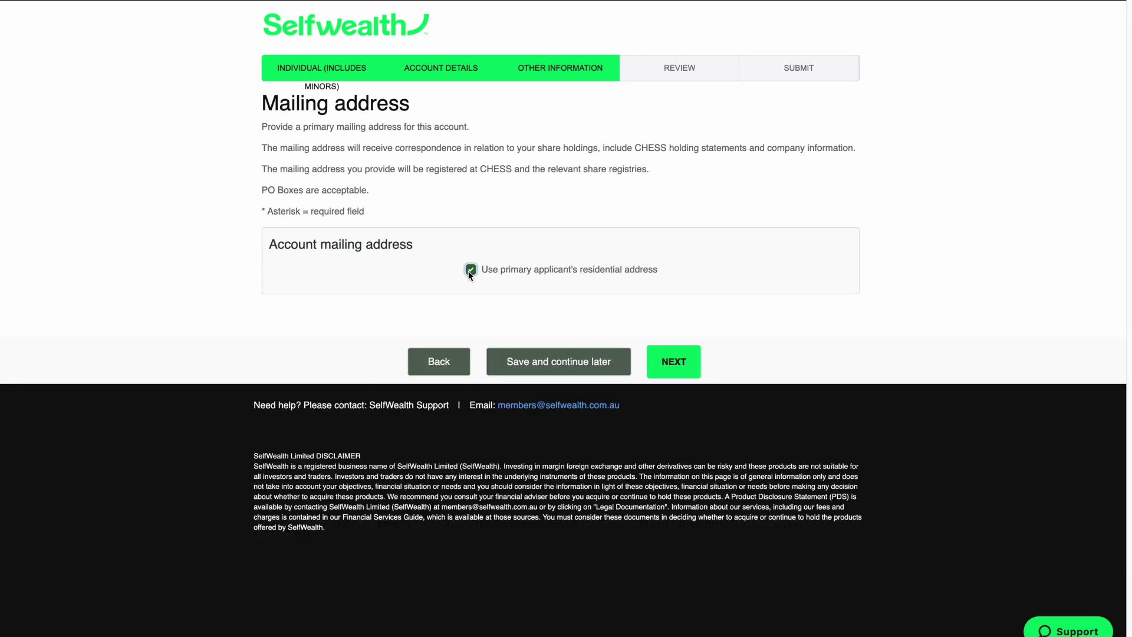
pyautogui.click(682, 362)
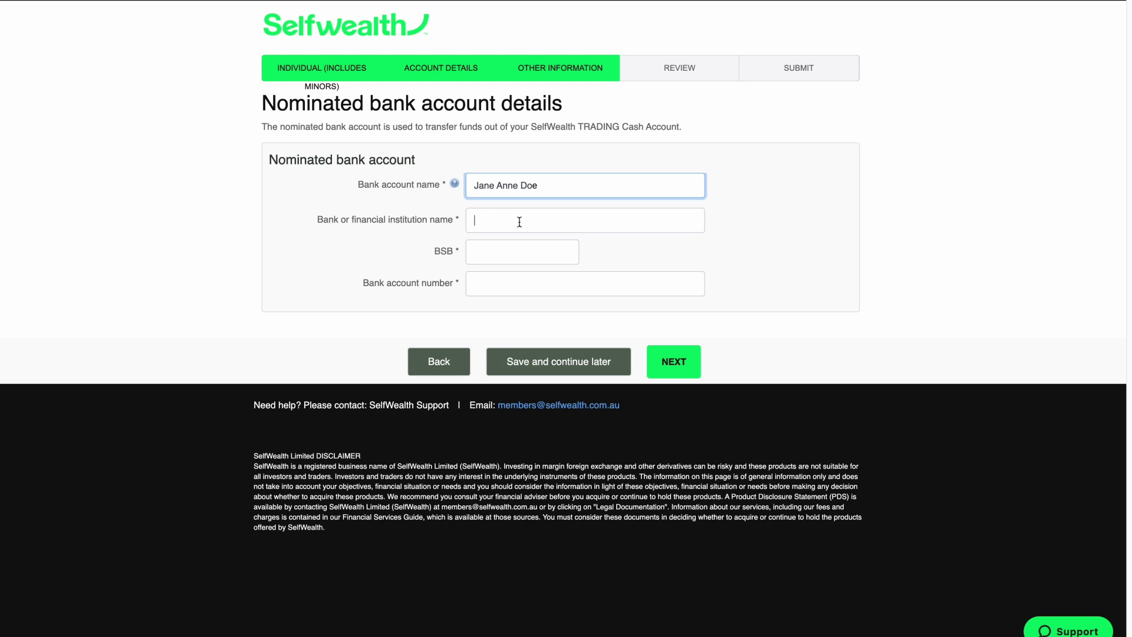
# Step: Enter Commonwealth Bank as the nominated bank with its BSB and account number, then continue
pyautogui.click(519, 222)
pyautogui.write('Commonwealth Bank')
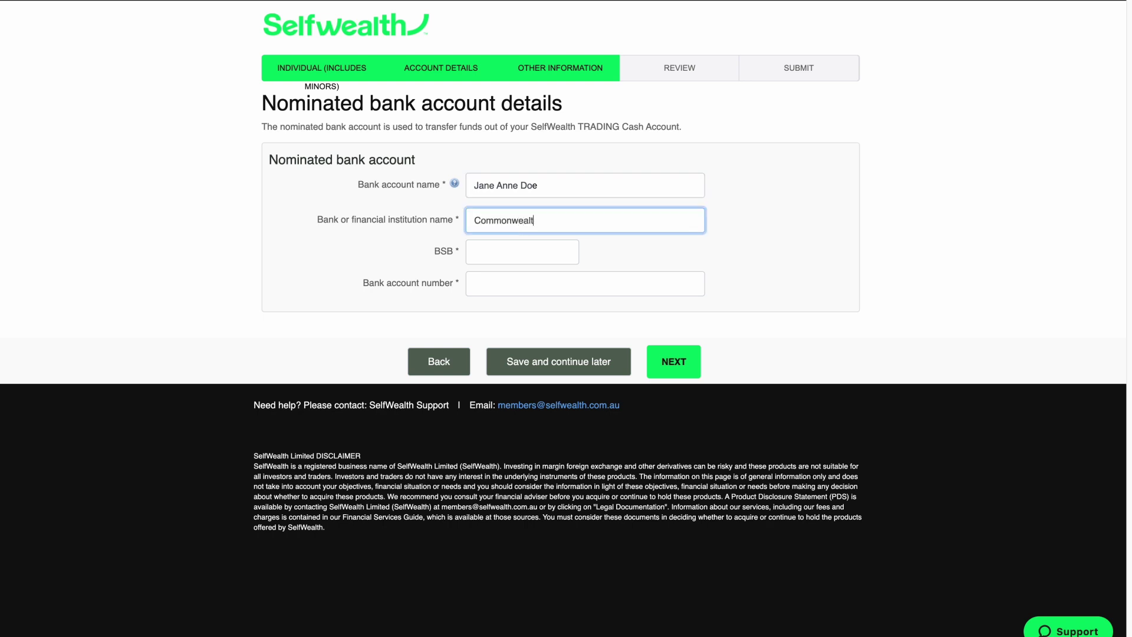
pyautogui.click(523, 240)
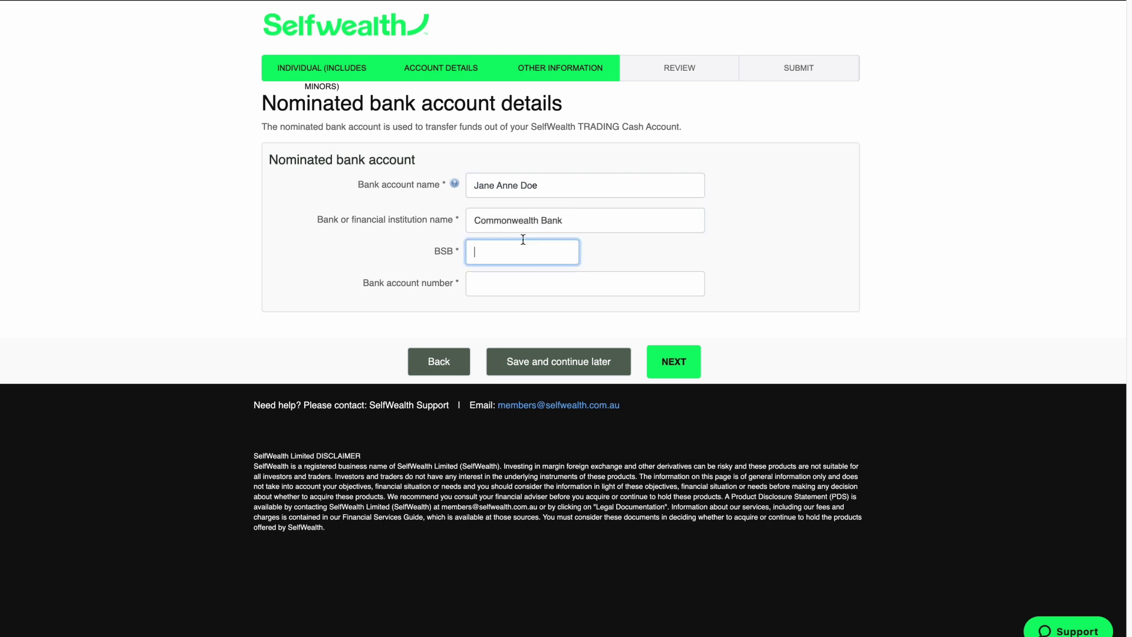
pyautogui.write('063157')
pyautogui.click(545, 285)
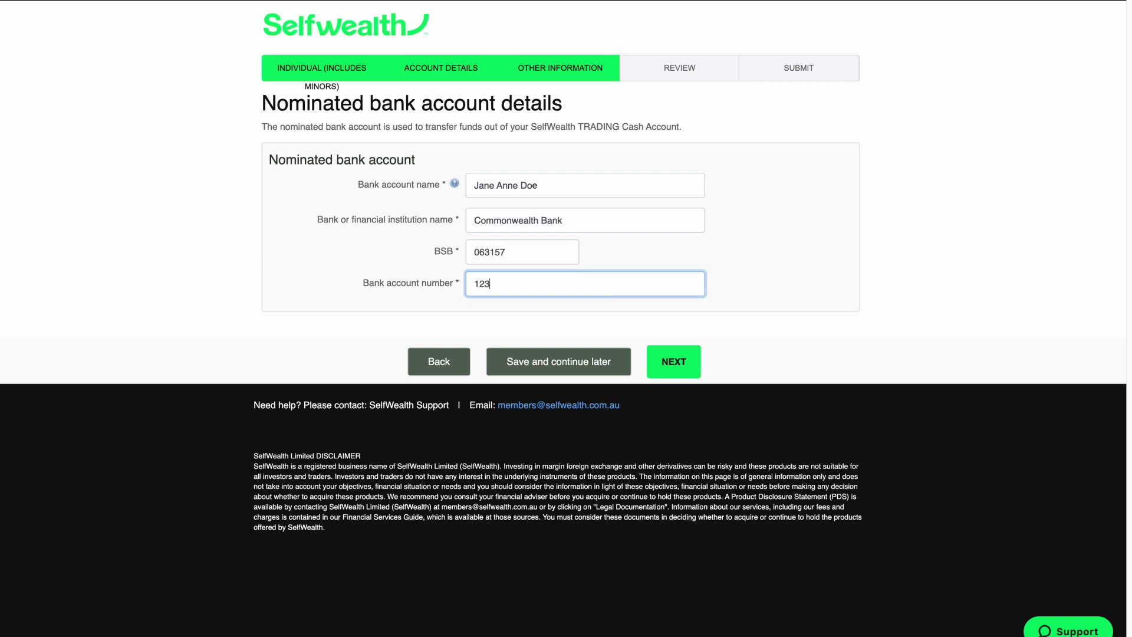
pyautogui.click(678, 361)
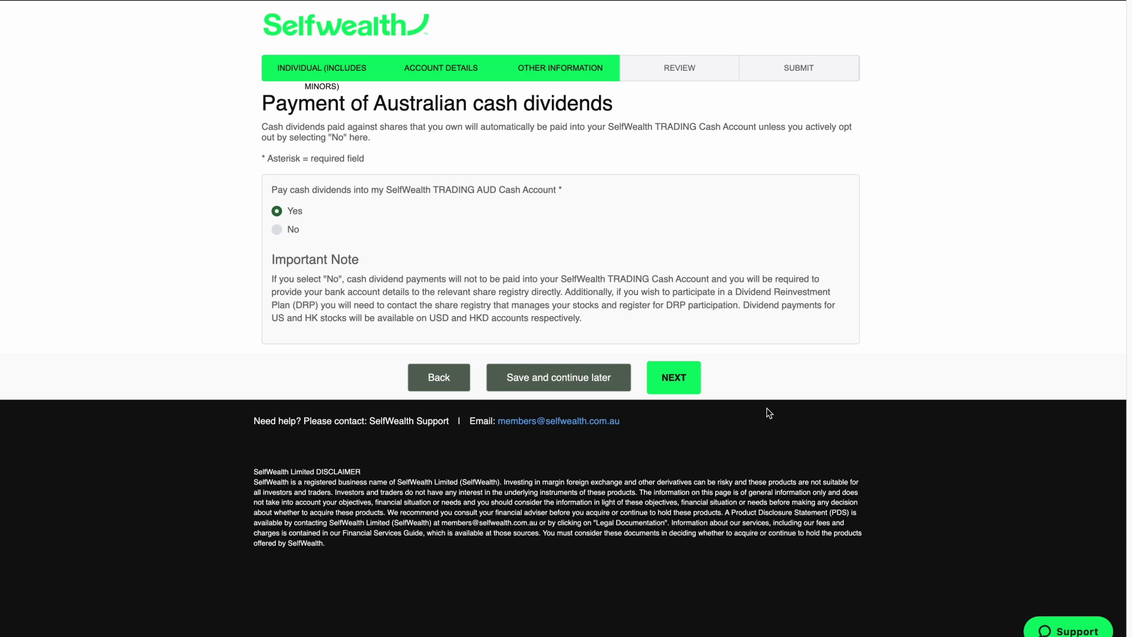
# Step: Choose Yes for cash dividends into the trading cash account, keep contract notes emailed, and advance to review
pyautogui.click(278, 233)
pyautogui.click(276, 210)
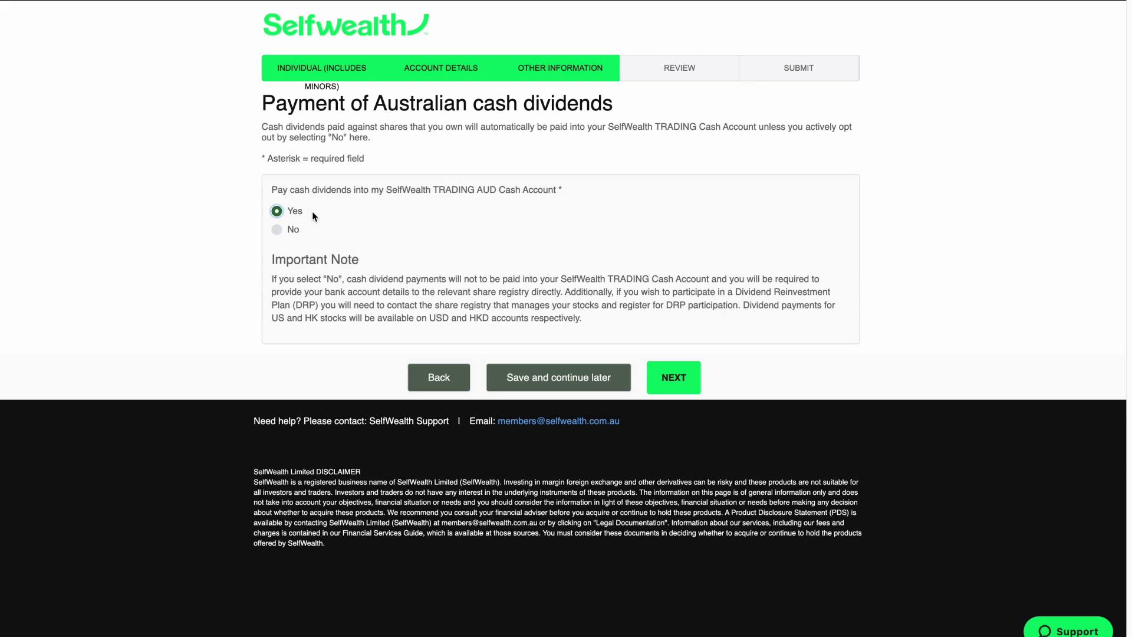
pyautogui.click(686, 379)
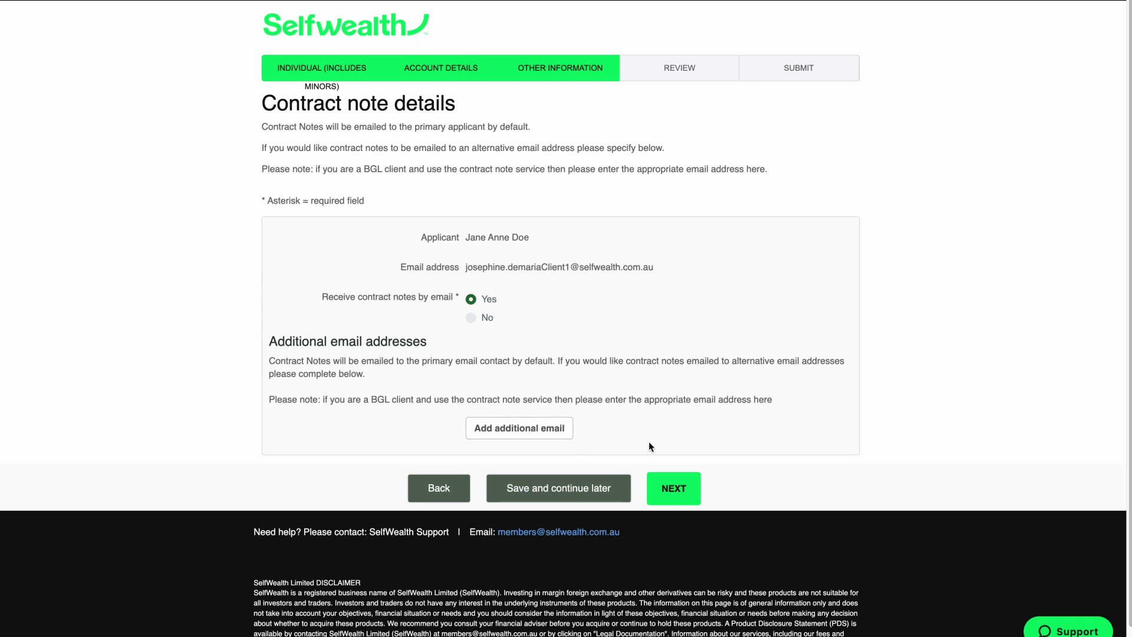
pyautogui.click(688, 489)
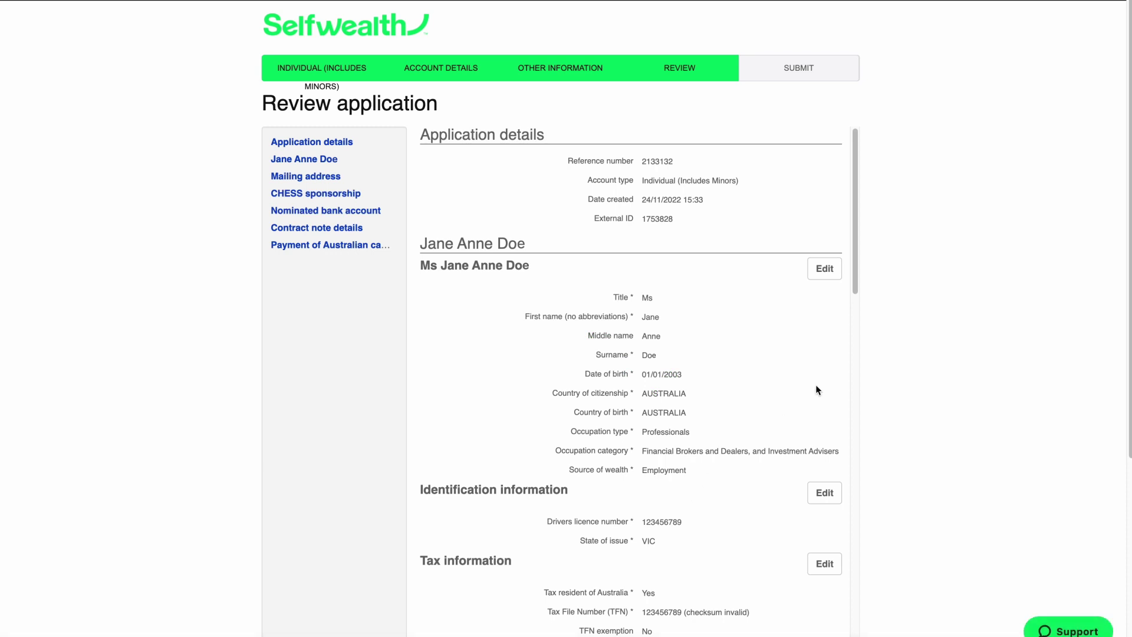
# Step: Scroll through the application review, then tick the trading account request on the declaration page
pyautogui.moveTo(855, 172); pyautogui.dragTo(868, 570)
pyautogui.scroll(-3, 871, 561)
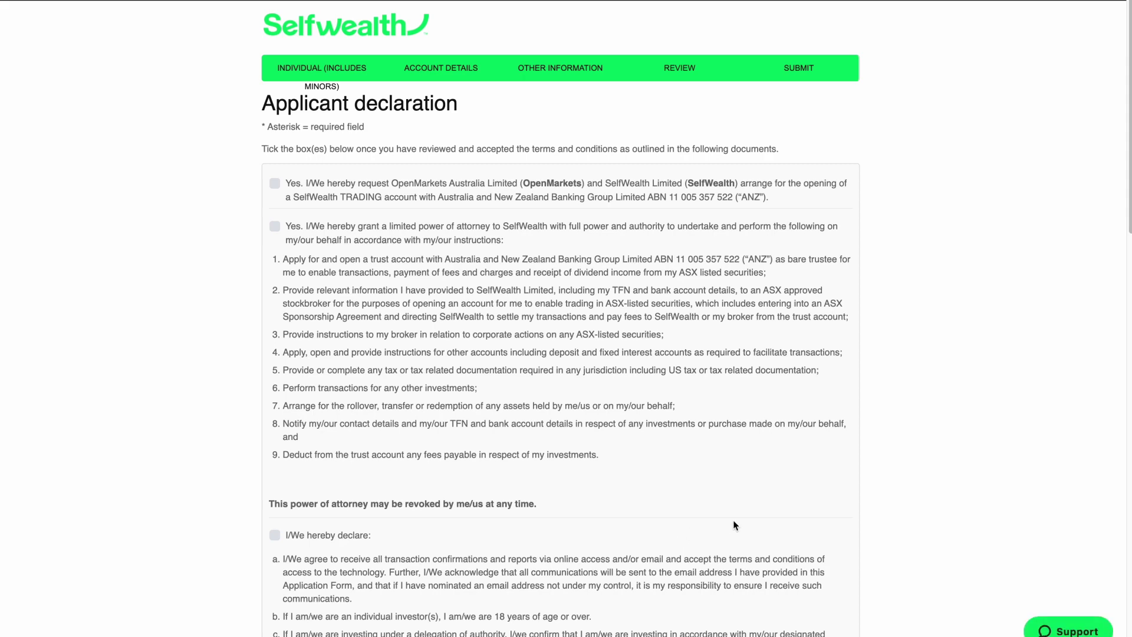
pyautogui.click(275, 182)
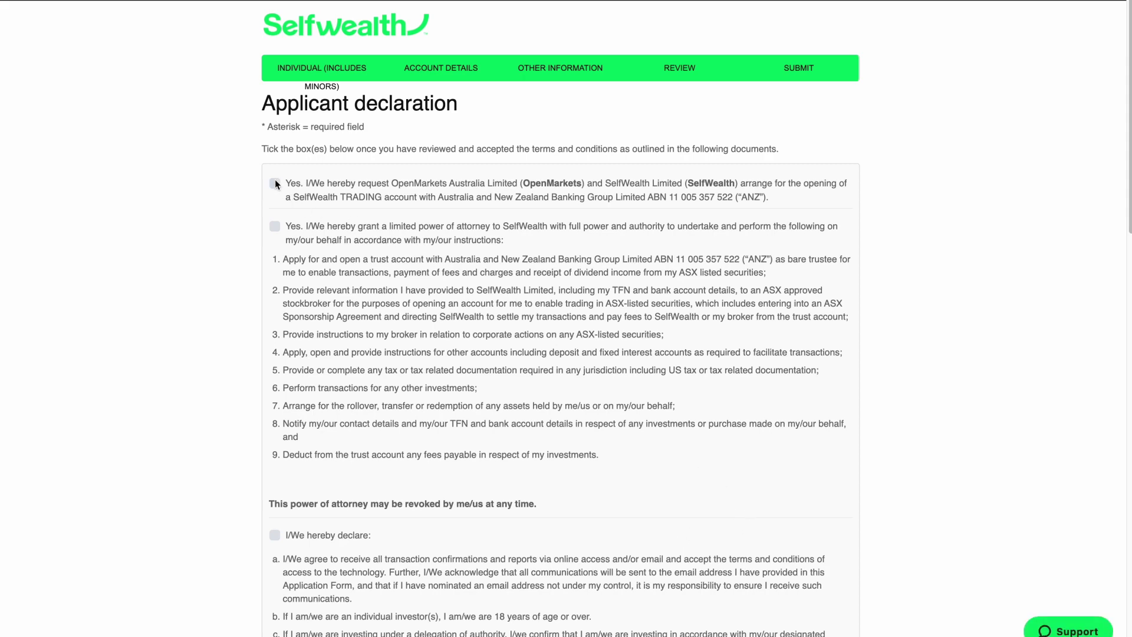
# Step: Tick the limited power of attorney, general declarations and electronic identity verification consent boxes
pyautogui.click(274, 225)
pyautogui.scroll(-3, 331, 337)
pyautogui.click(274, 372)
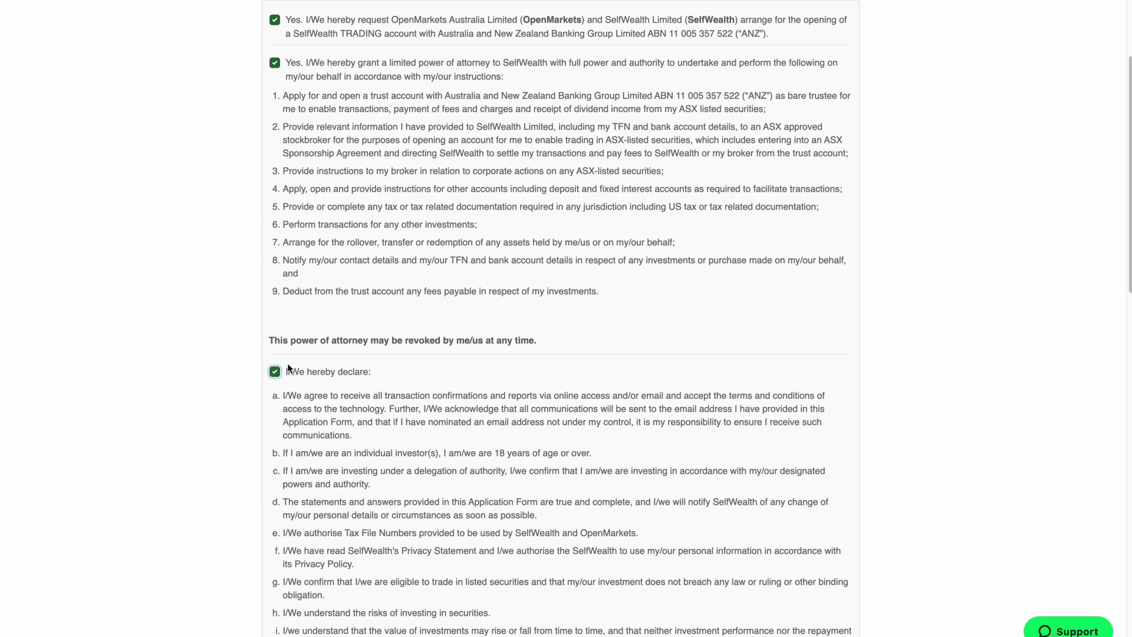
pyautogui.scroll(-7, 277, 372)
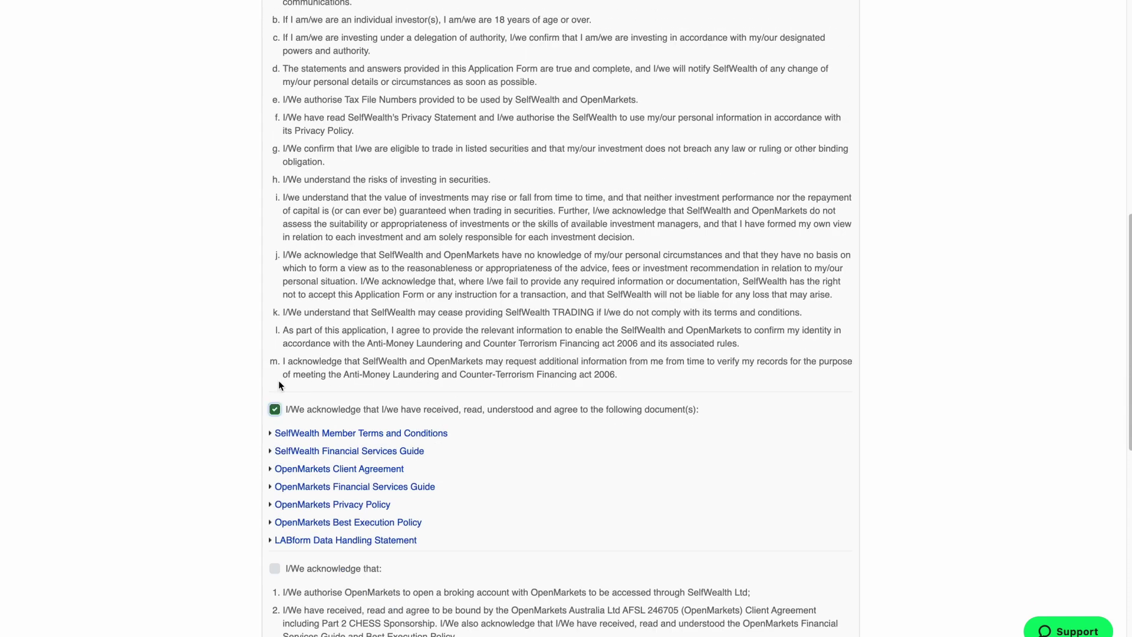
pyautogui.scroll(-8, 279, 380)
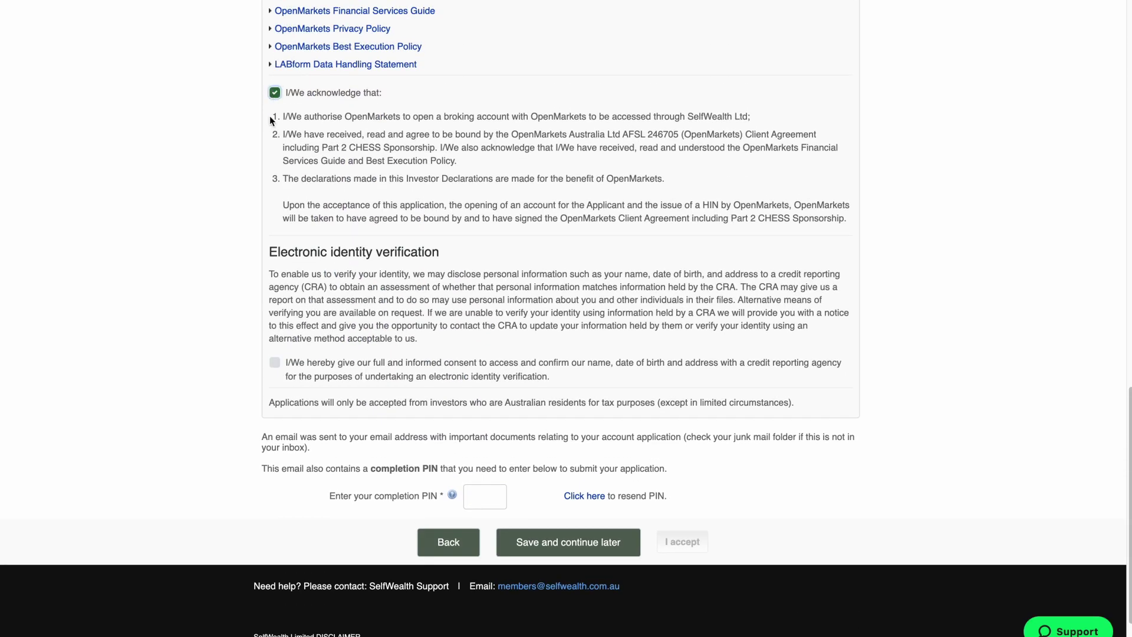
pyautogui.click(275, 363)
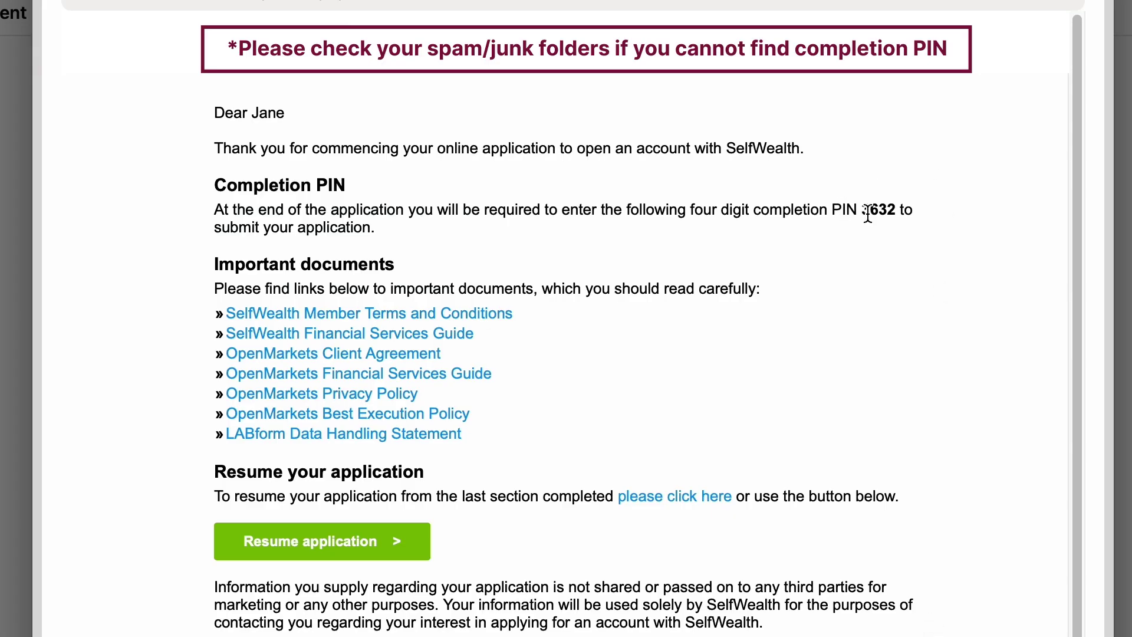
# Step: Resend the completion PIN email, enter the emailed PIN and choose I ACCEPT to submit
pyautogui.doubleClick(882, 211)
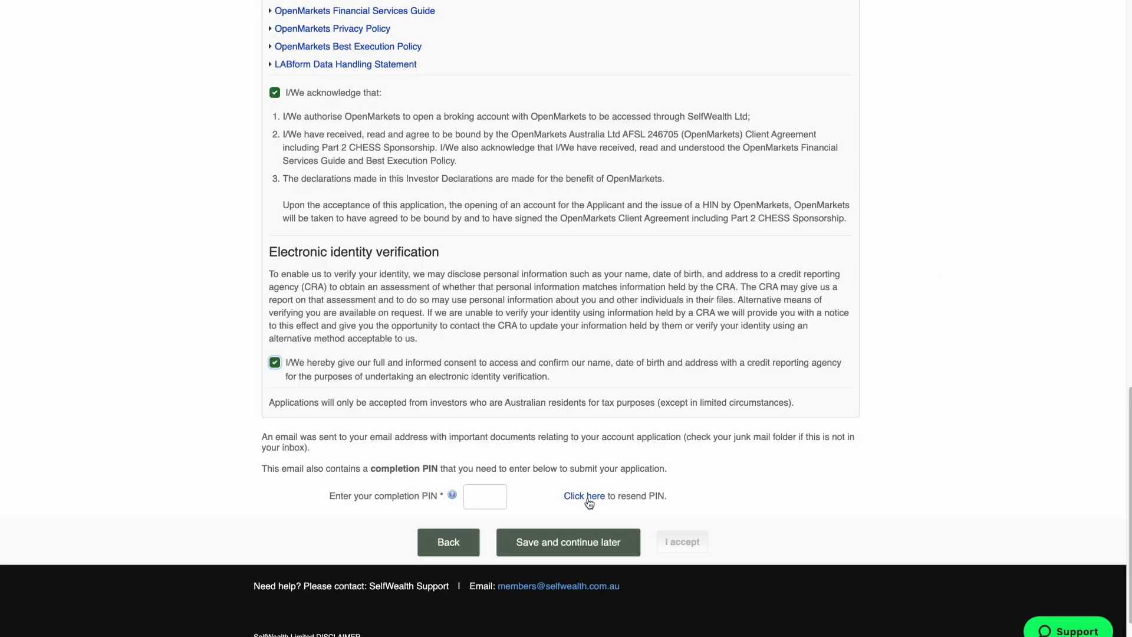
pyautogui.click(588, 500)
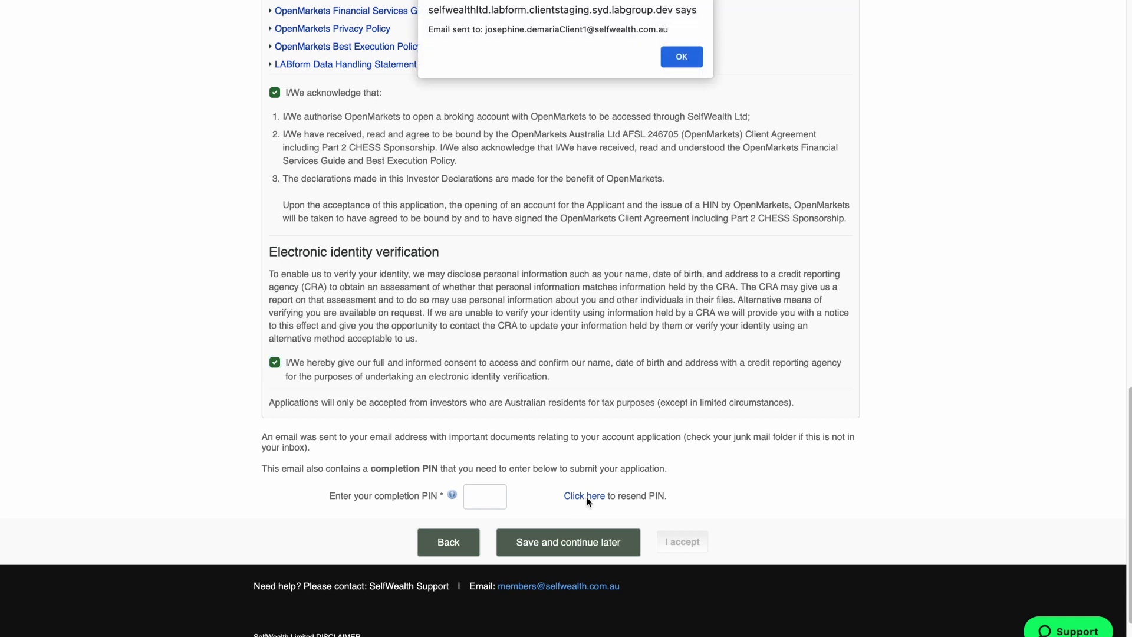
pyautogui.click(688, 59)
pyautogui.click(477, 493)
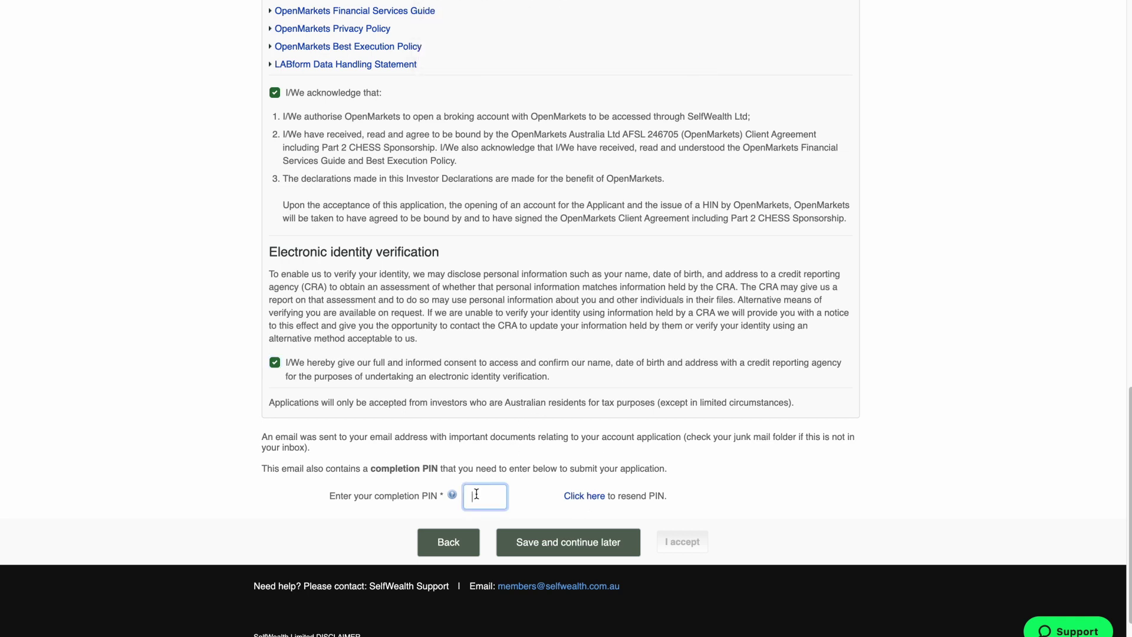
pyautogui.scroll(-2, 657, 465)
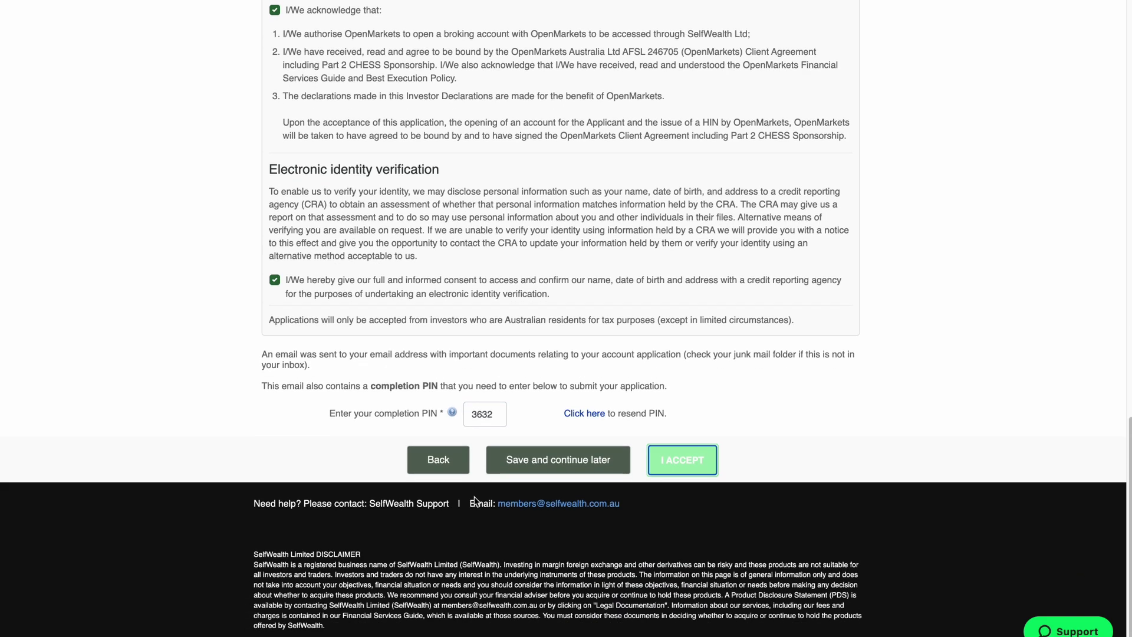
pyautogui.click(682, 466)
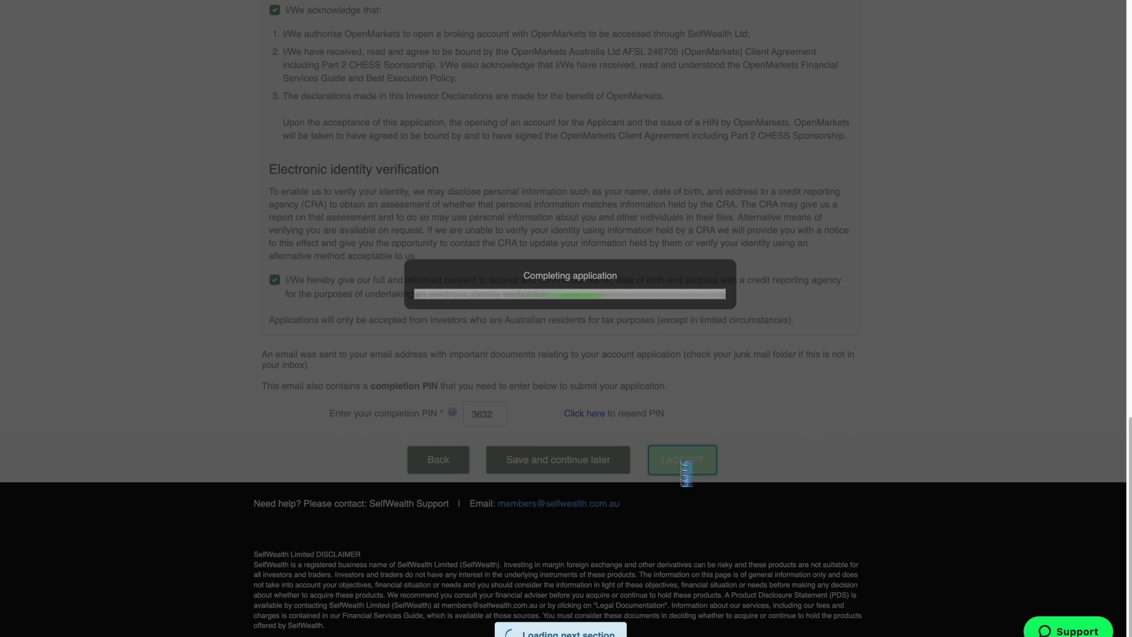